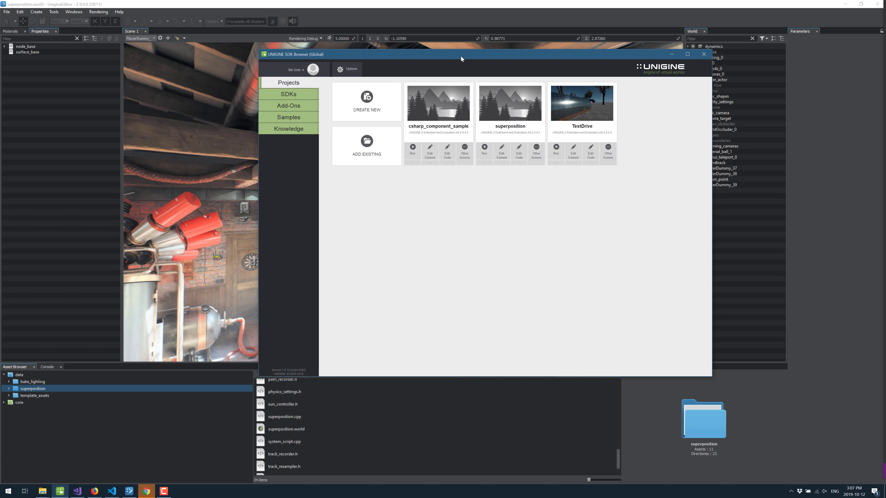
Look around the superposition lab scene, from the ceiling beams and windows to the chalkboard wall.
left_click_drag(461, 56, 380, 63)
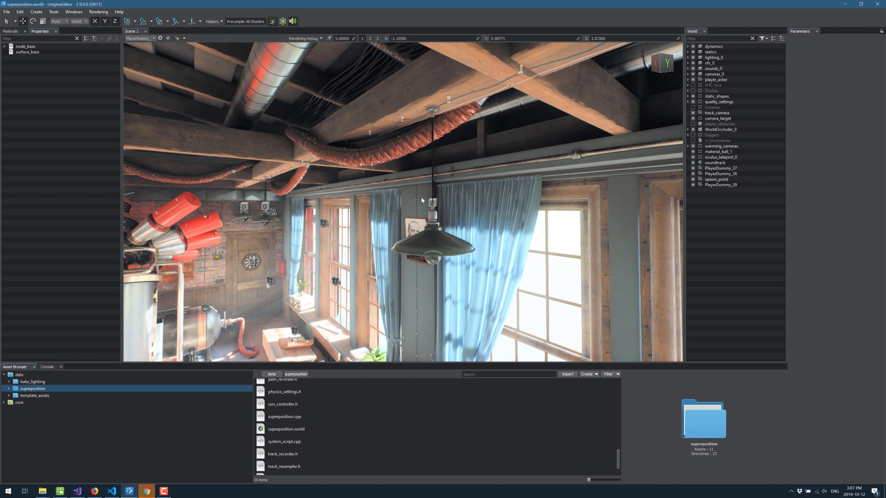
key("a")
right_click_drag(421, 198, 633, 202)
key("w")
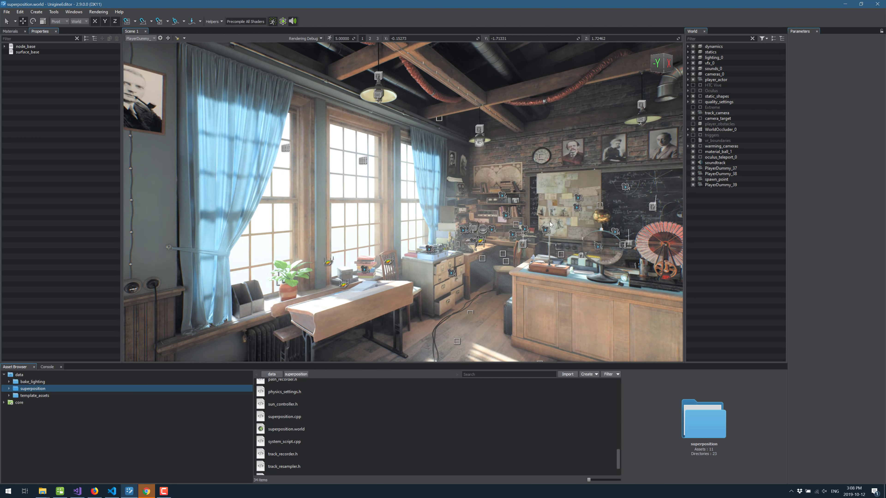
right_click_drag(550, 222, 572, 218)
key("w")
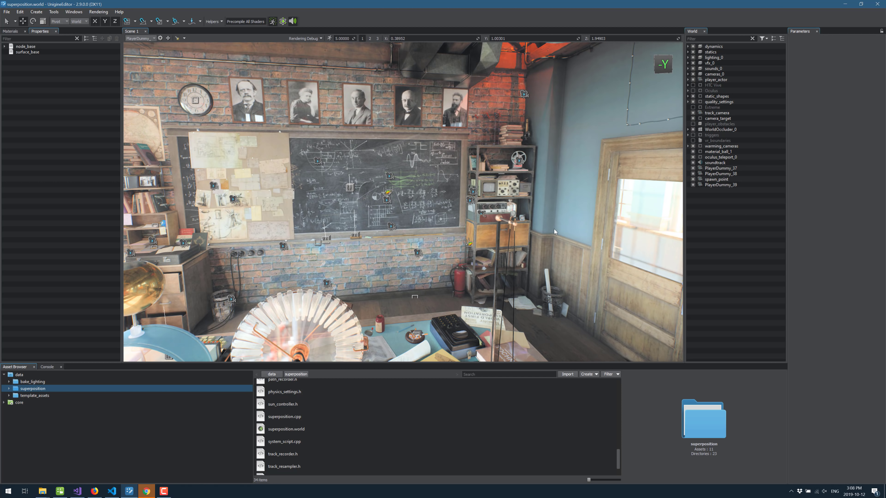
right_click_drag(554, 229, 508, 226)
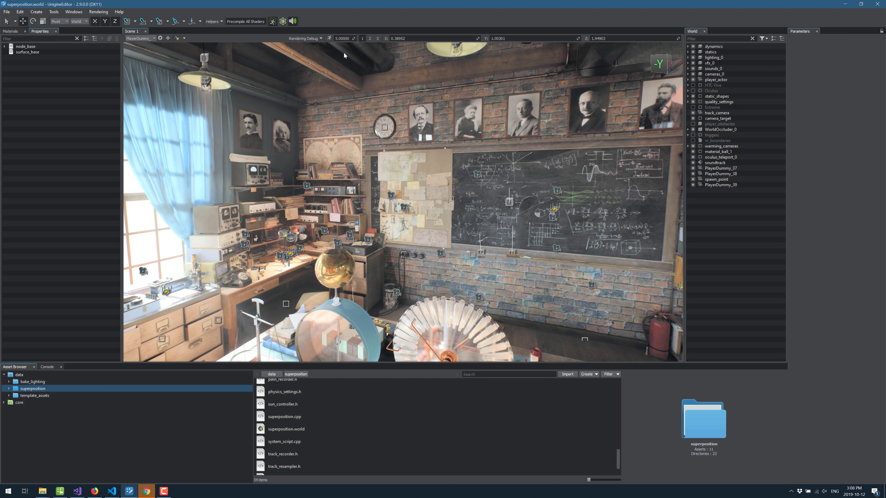
Run and stop the scene's physics simulation, and toggle the neighbouring playback option off and on again.
left_click(282, 21)
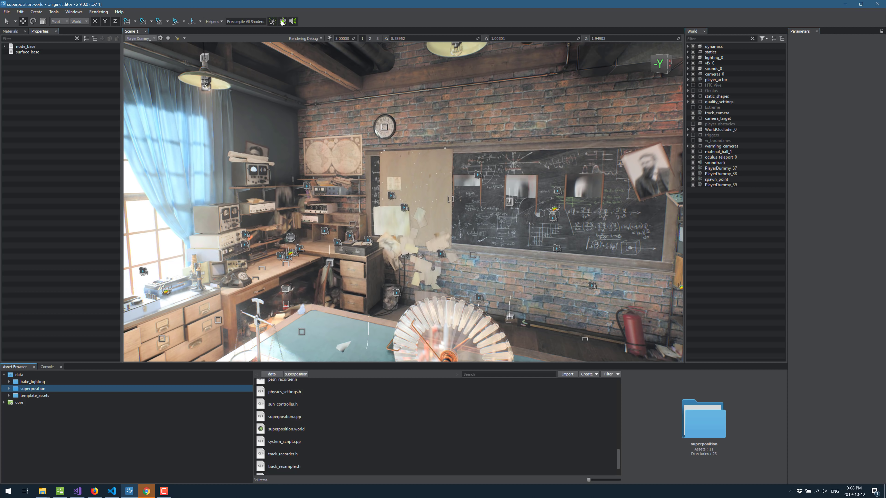
left_click(282, 21)
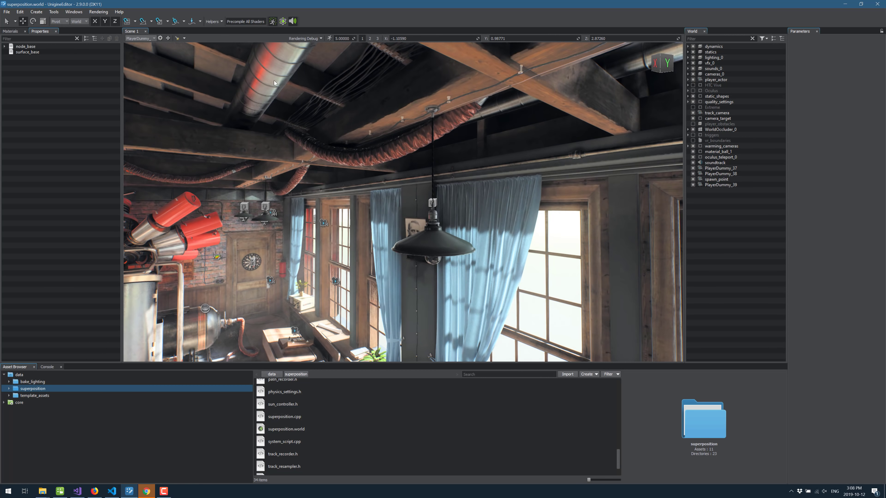
left_click(274, 22)
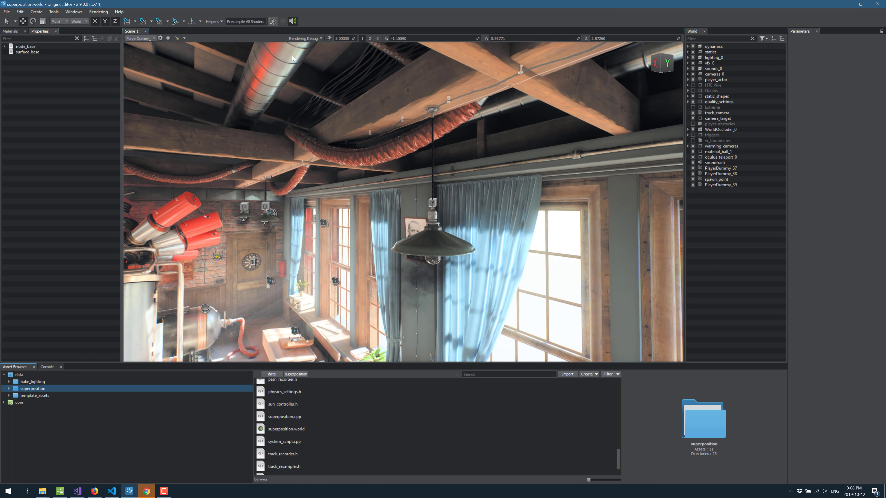
left_click(274, 22)
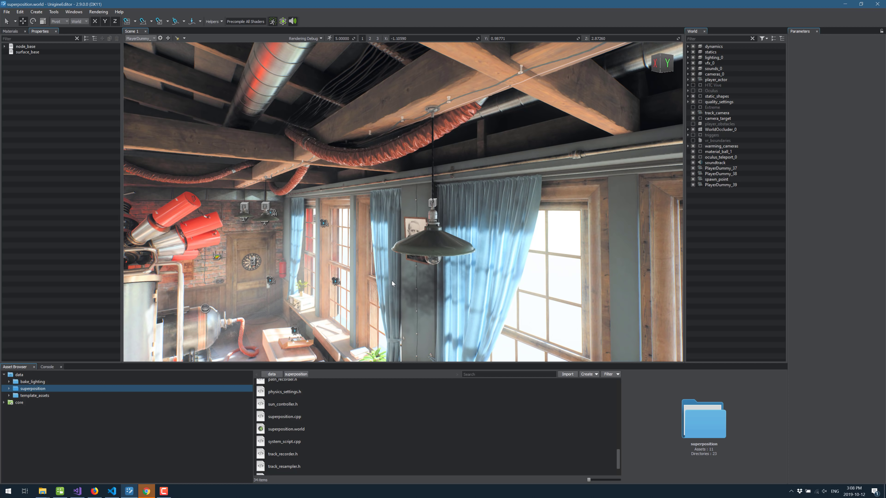
Select the shade of the ceiling lamp near the wall posters, beside the central machine.
right_click_drag(418, 204, 338, 216)
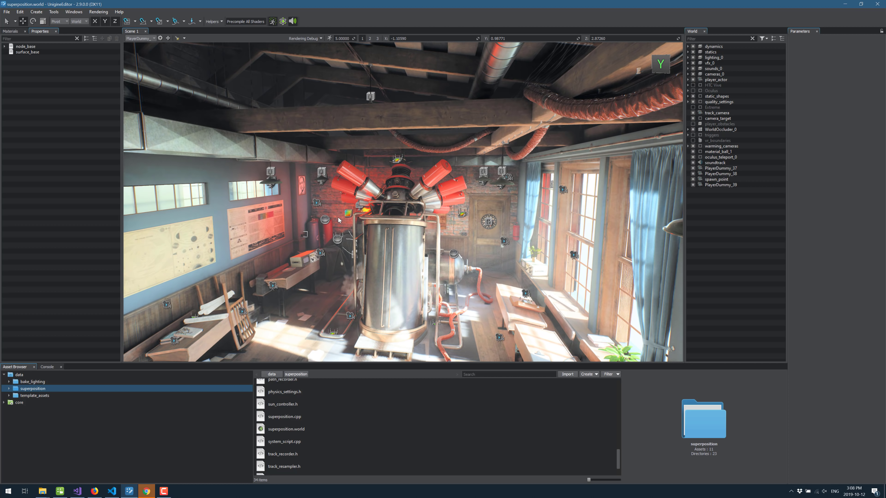
left_click(271, 184)
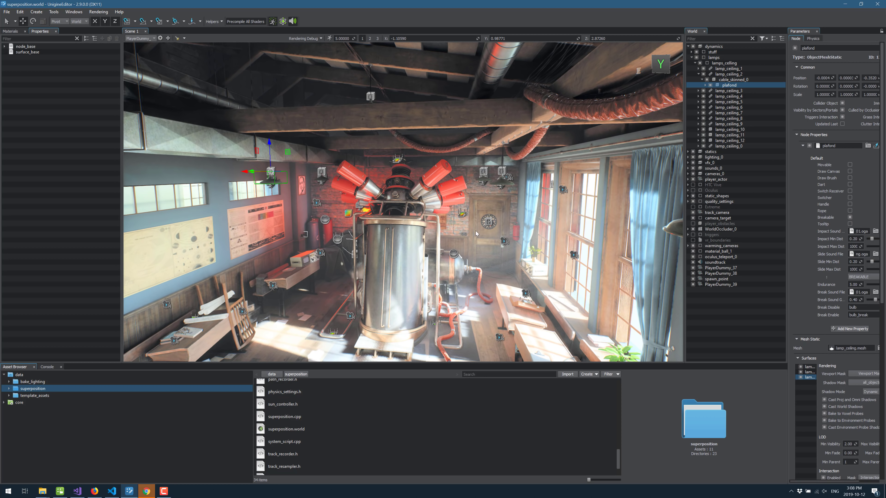
scroll(482, 232, "up", 2)
scroll(485, 225, "up", 3)
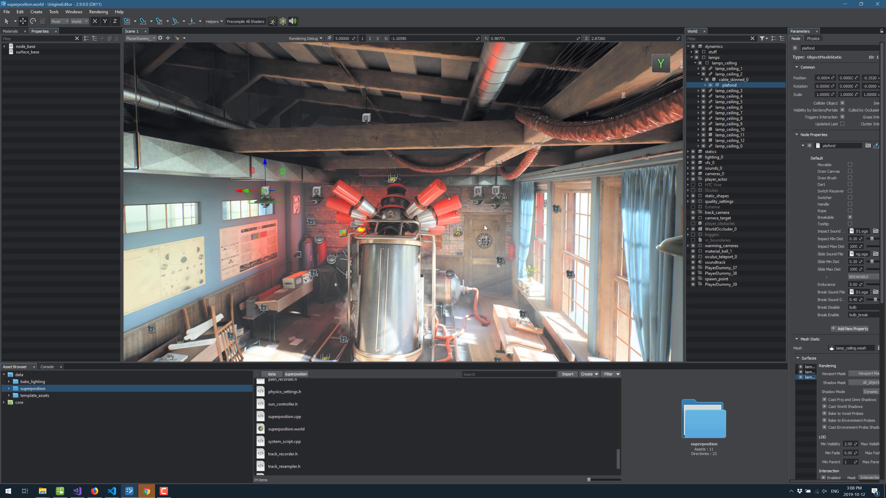
Select the cable of the ceiling lamp hanging in front of the brick wall with the dartboard.
key("w")
right_click_drag(508, 223, 458, 211)
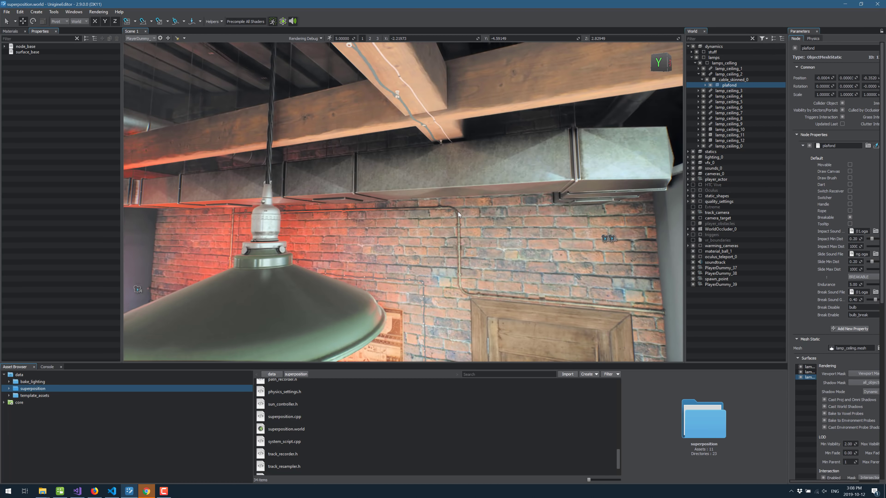
scroll(458, 212, "down", 3)
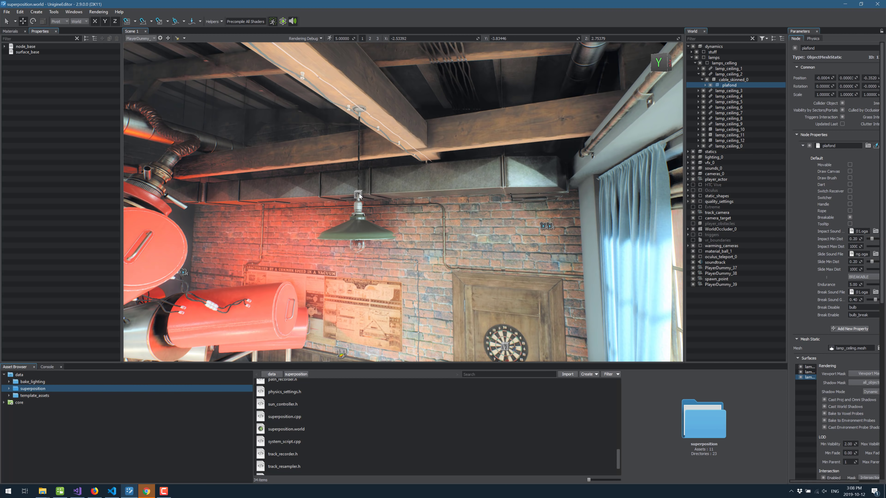
left_click(359, 194)
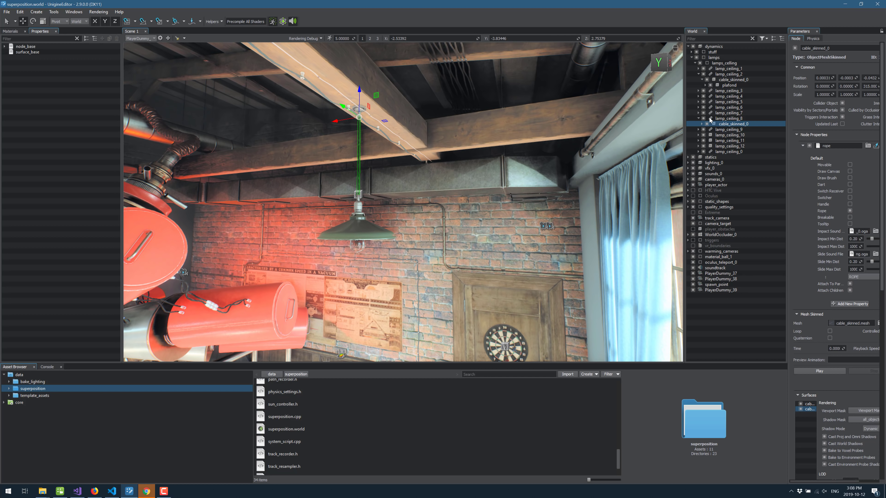
Expand lamp_ceiling_8 down to its logic_emission node and highlight the source code of that world expression.
left_click(720, 118)
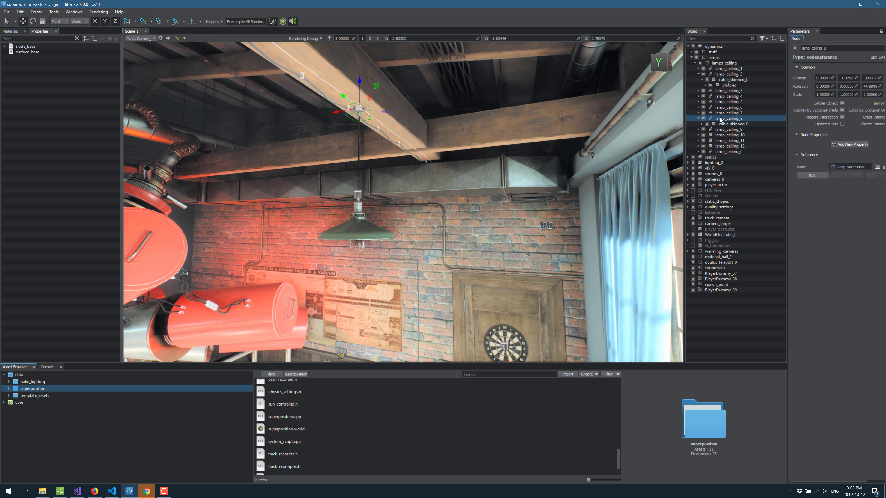
left_click(702, 124)
left_click(704, 130)
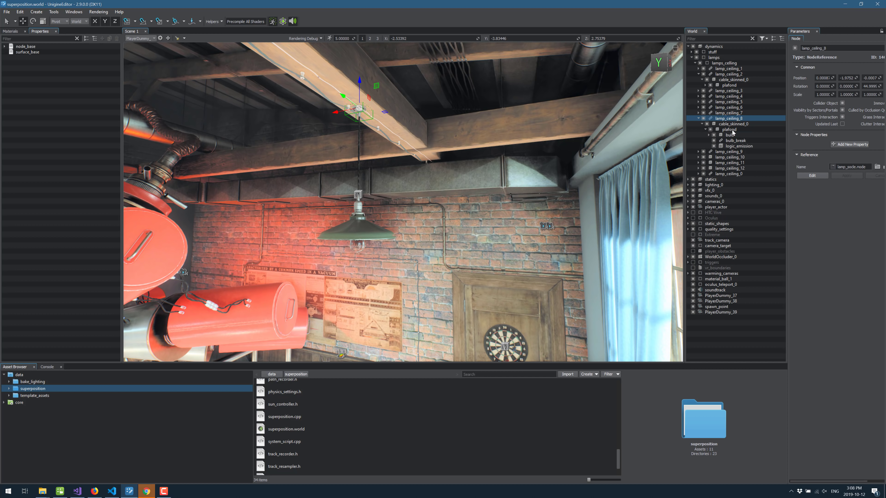
left_click(738, 147)
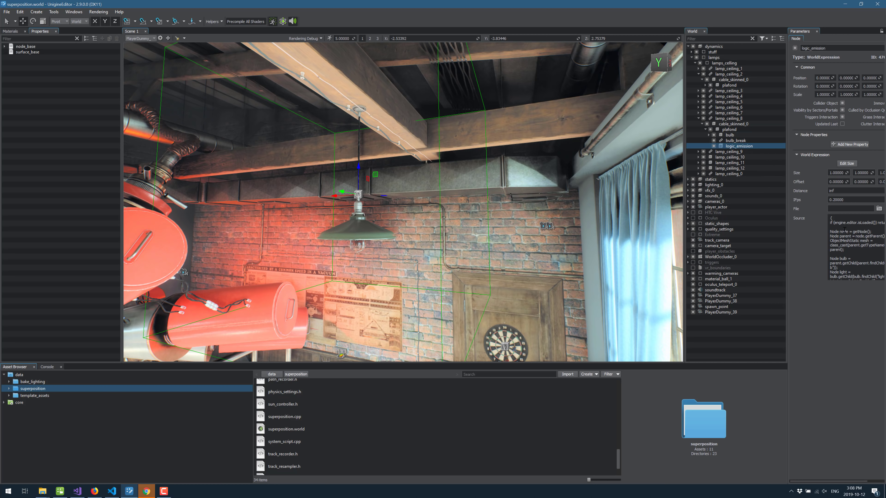
left_click_drag(834, 220, 878, 290)
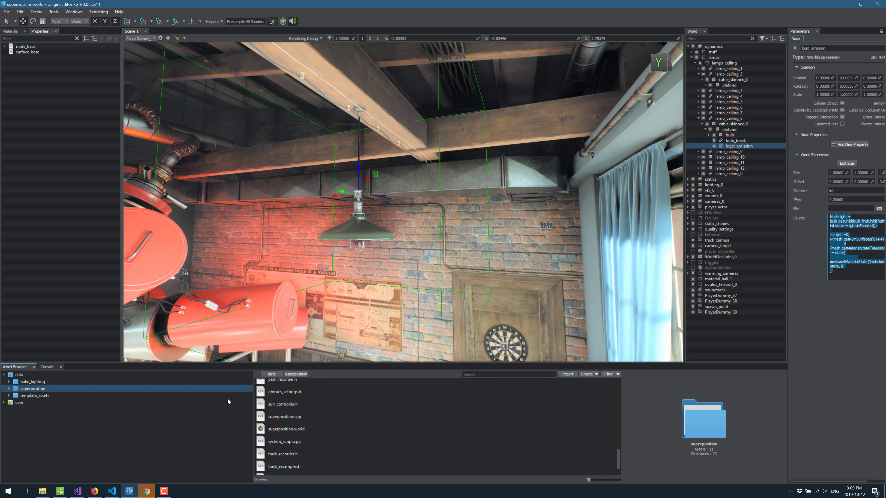
Browse the project assets to the superposition/props/bulb folder.
scroll(358, 436, "up", 5)
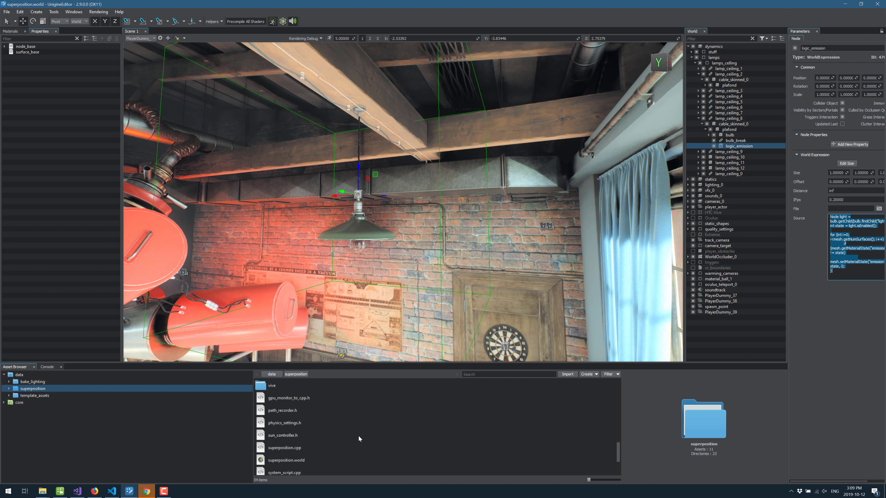
left_click(28, 389)
key("Home")
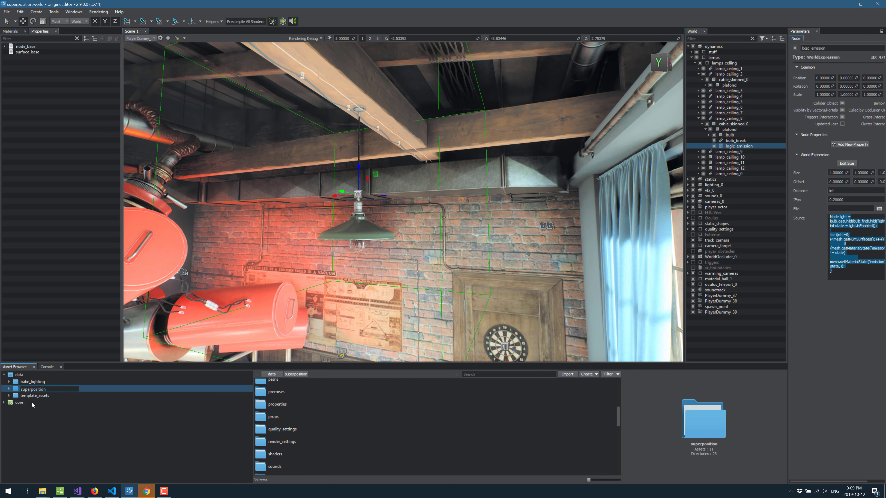
left_click(33, 404)
left_click(30, 389)
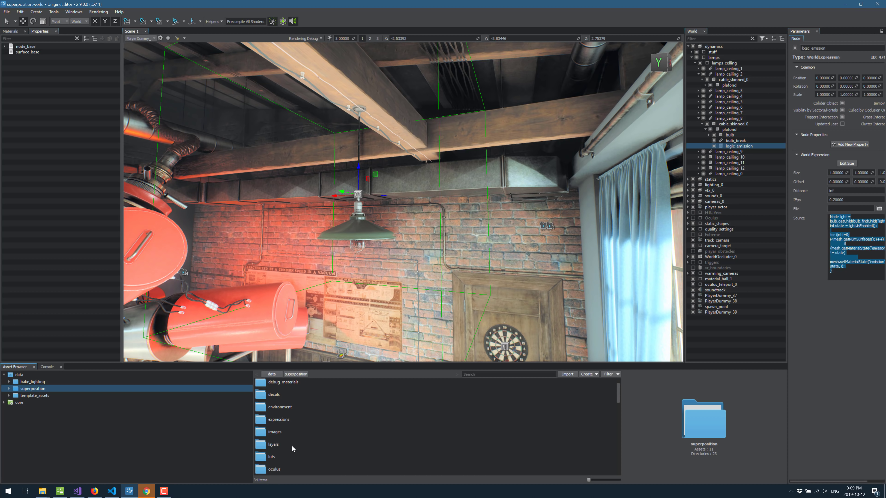
scroll(292, 446, "down", 2)
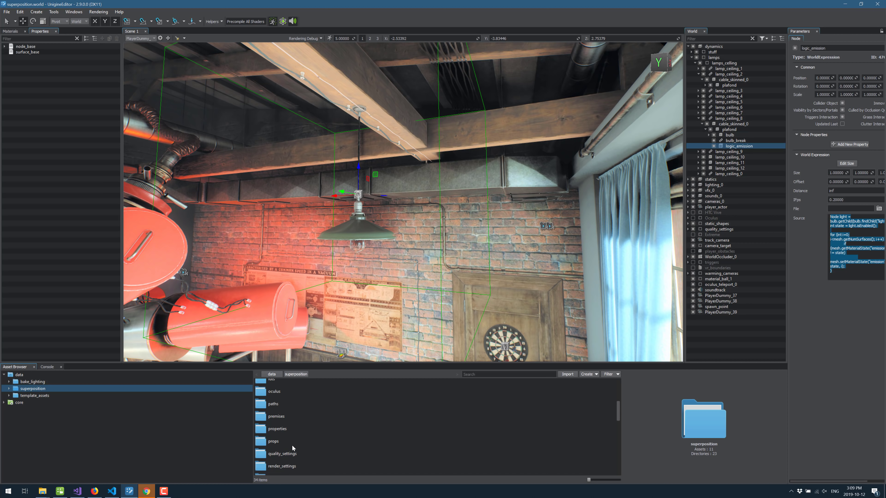
double_click(273, 442)
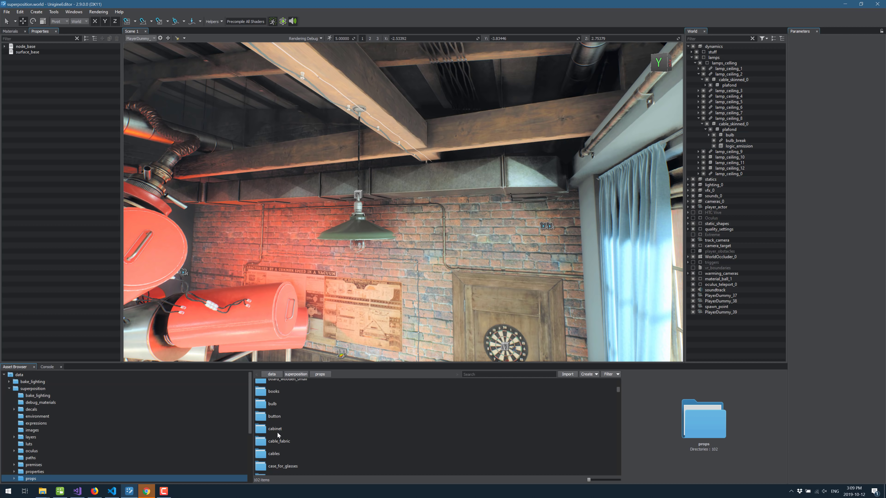
double_click(275, 404)
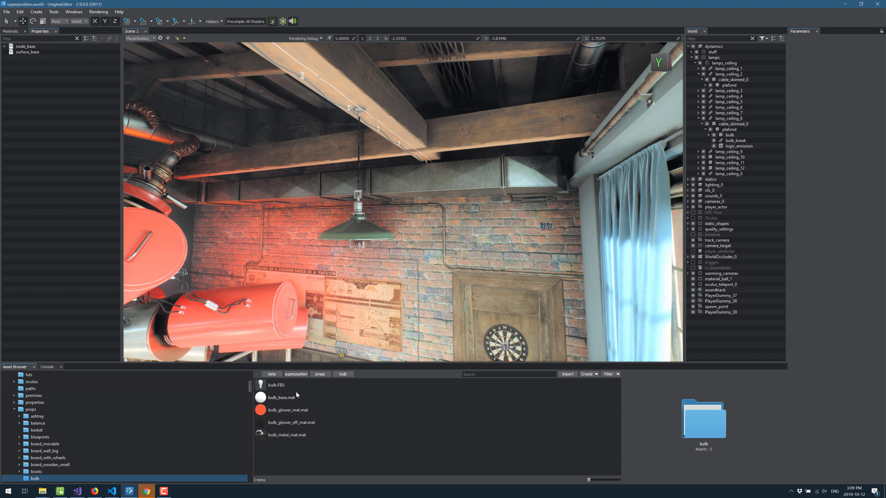
Preview the bulb.FBX asset with its import settings and view the project's materials list.
left_click(275, 384)
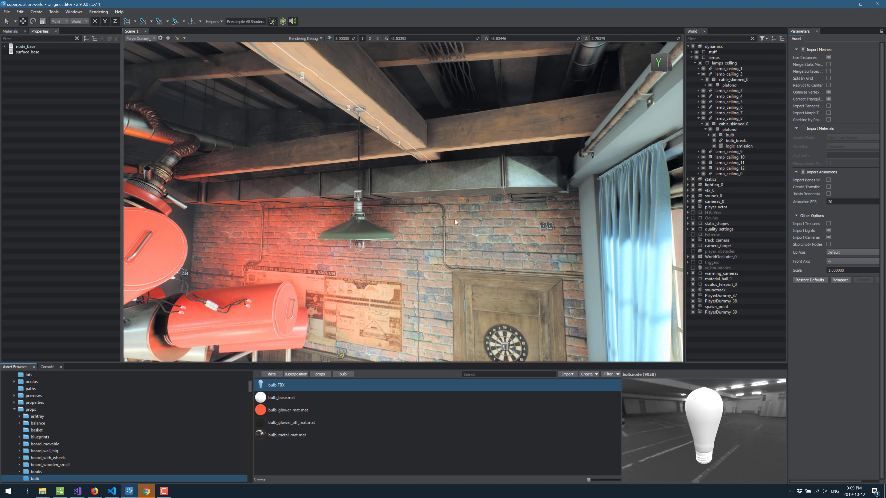
left_click(10, 31)
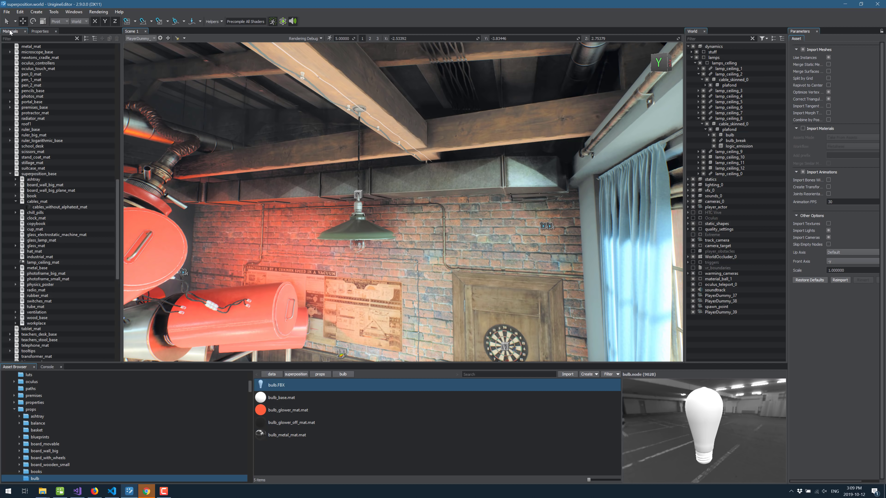
left_click(40, 31)
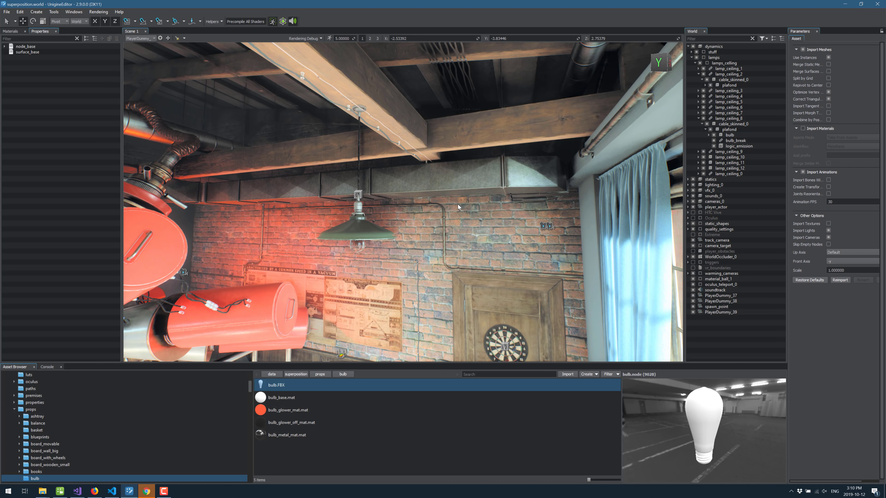
Close the UNIGINE editor, switch to Visual Studio and show the AppWorldLogic.cpp source file.
left_click(875, 5)
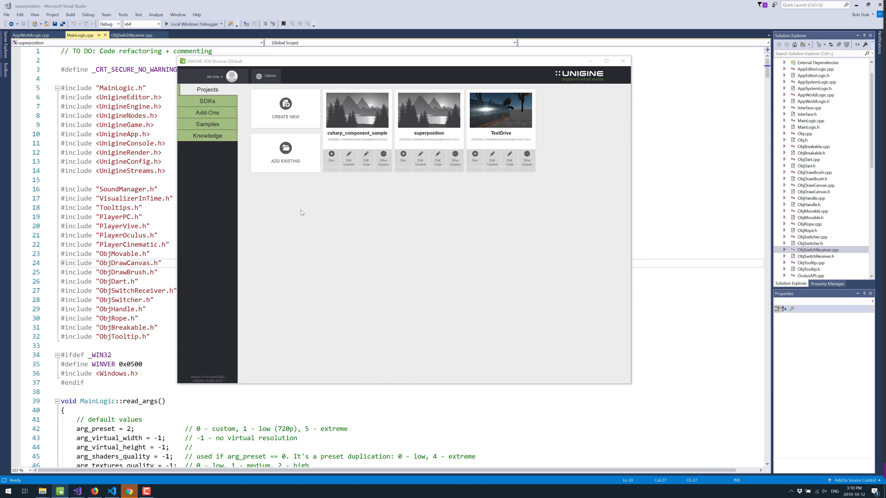
left_click(341, 22)
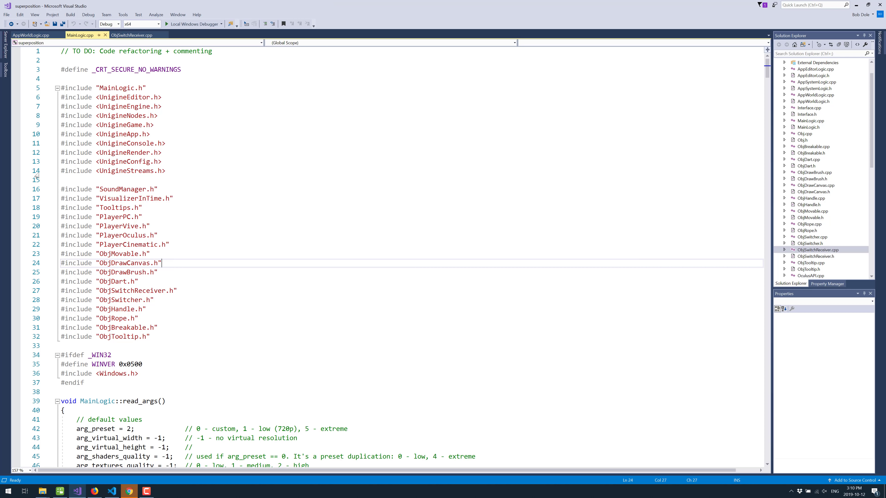
left_click(31, 36)
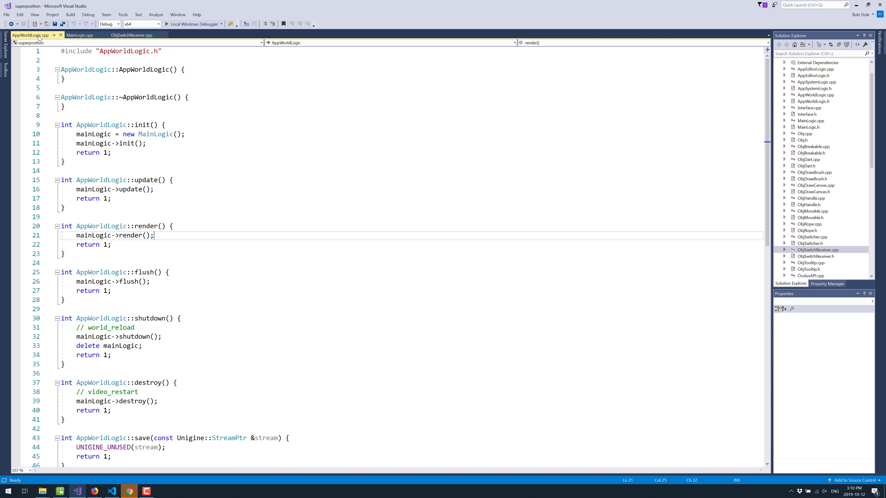
Examine the solution's source files and the init and update functions in AppWorldLogic.cpp.
mouse_move(173, 137)
scroll(819, 136, "up", 1)
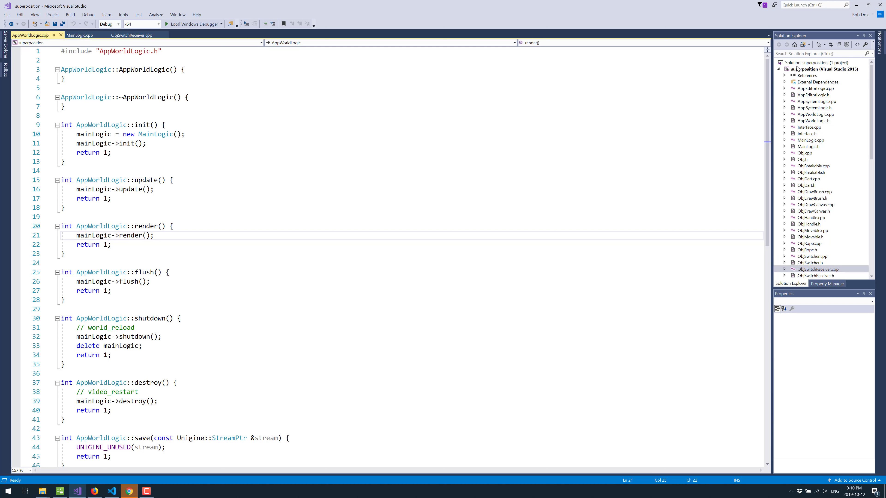
scroll(813, 105, "down", 2)
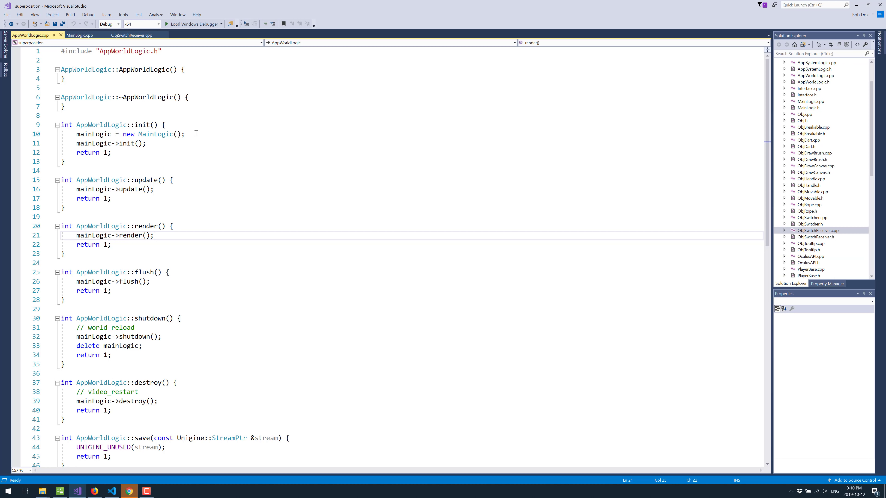
scroll(189, 142, "down", 1)
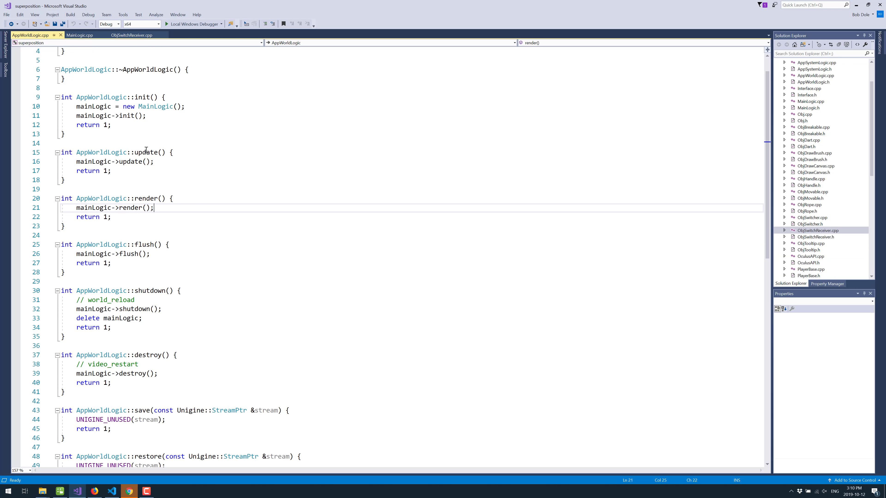
left_click(124, 144)
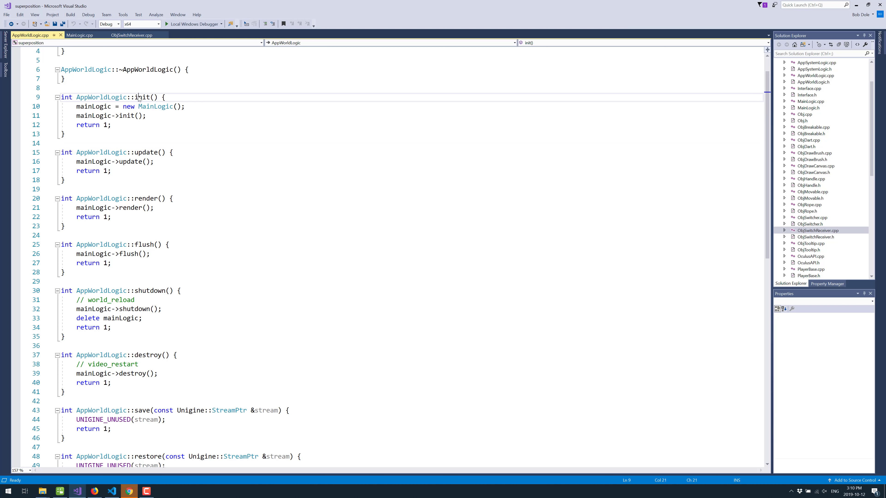
double_click(142, 98)
double_click(145, 153)
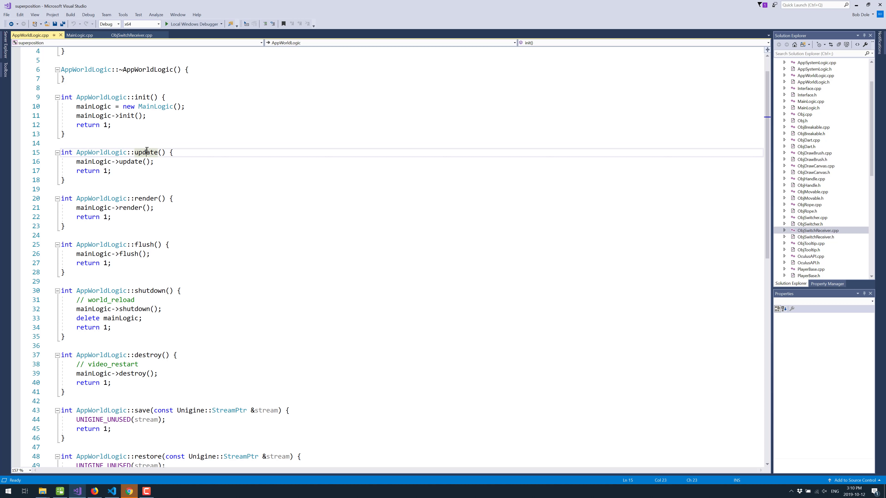
Examine the render, flush and shutdown functions in AppWorldLogic.cpp and skim the rest of the file.
double_click(147, 199)
double_click(144, 244)
double_click(154, 291)
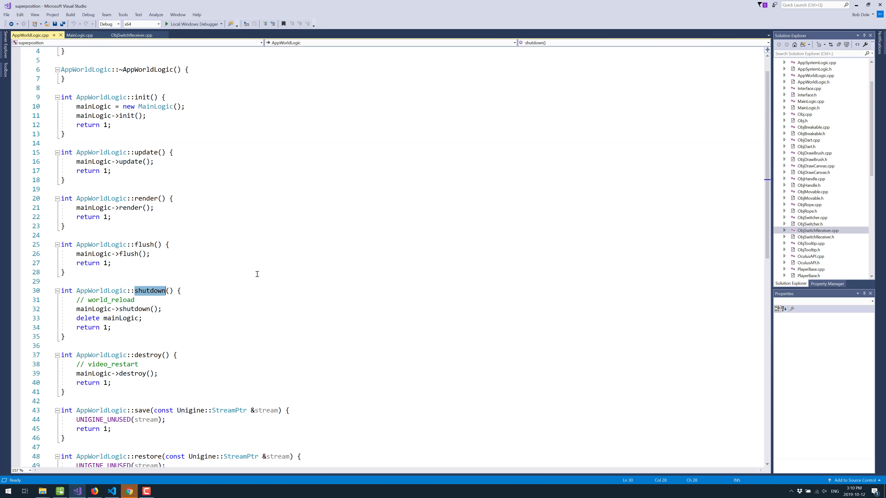
scroll(209, 244, "down", 3)
scroll(205, 231, "up", 2)
scroll(205, 231, "up", 2)
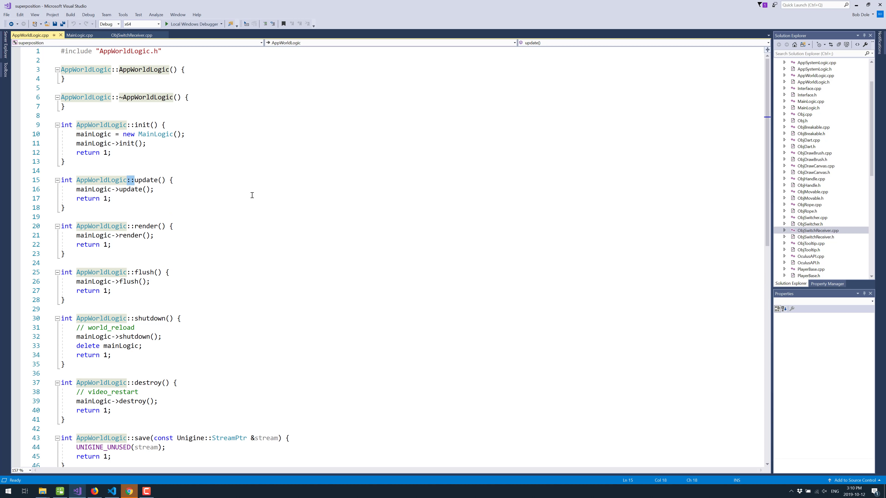
left_click(303, 228)
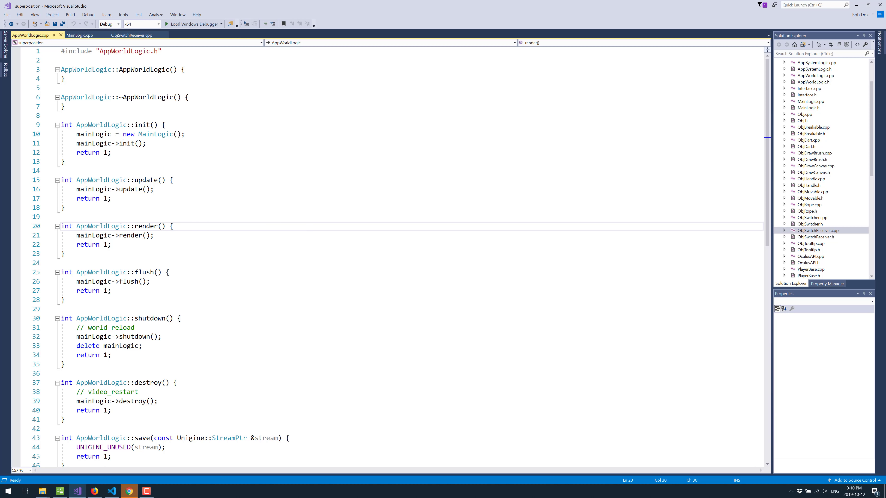
Inspect the MainLogic instantiation in AppWorldLogic's init function and the mainLogic call inside its update function.
double_click(118, 125)
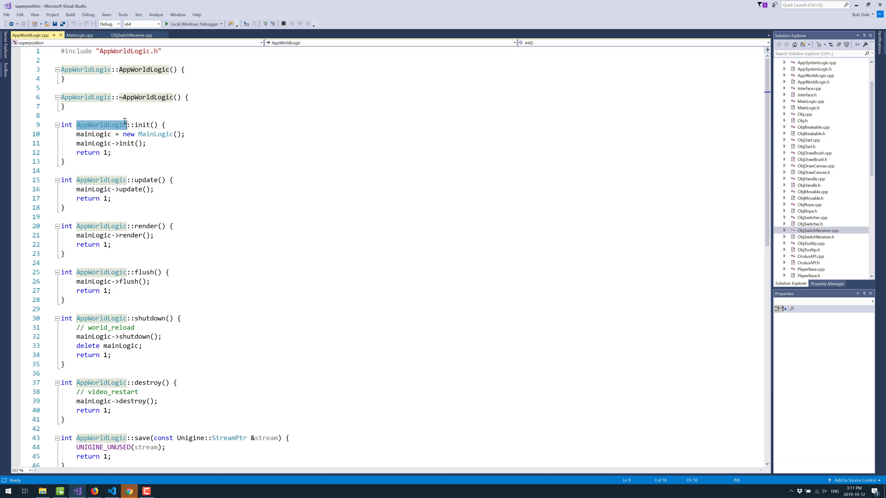
double_click(154, 135)
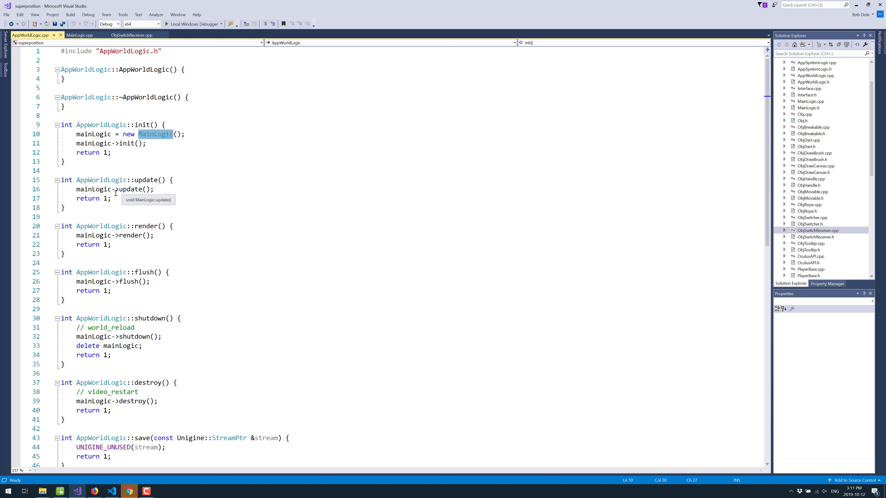
left_click(100, 189)
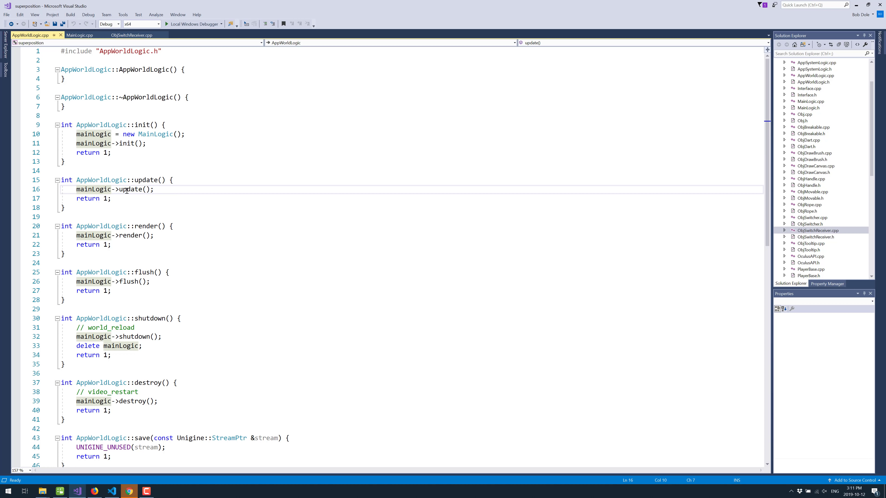
Show MainLogic.cpp and read through its includes and the read_args, apply_args and find_prop_in_children functions.
left_click(80, 34)
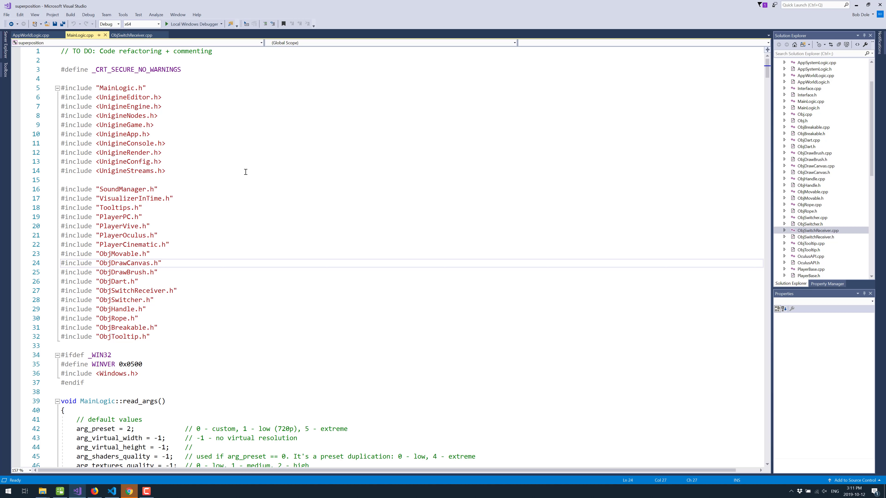
left_click(367, 183)
scroll(380, 182, "down", 10)
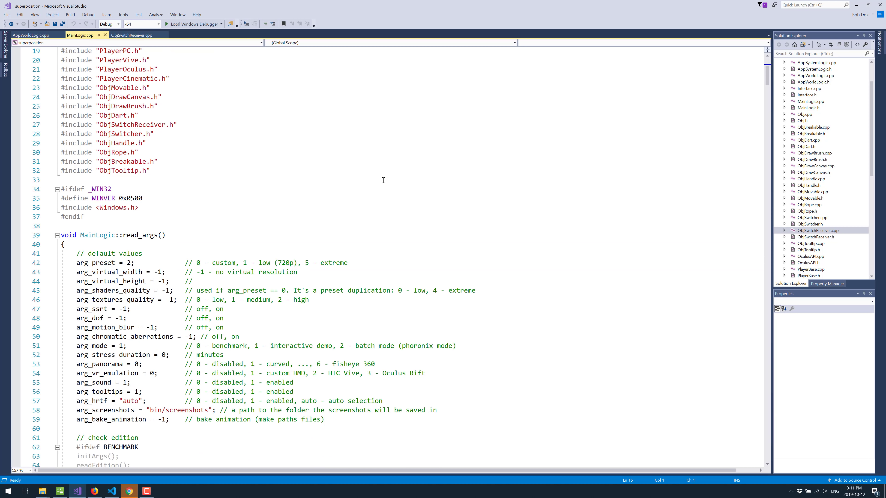
scroll(230, 179, "down", 12)
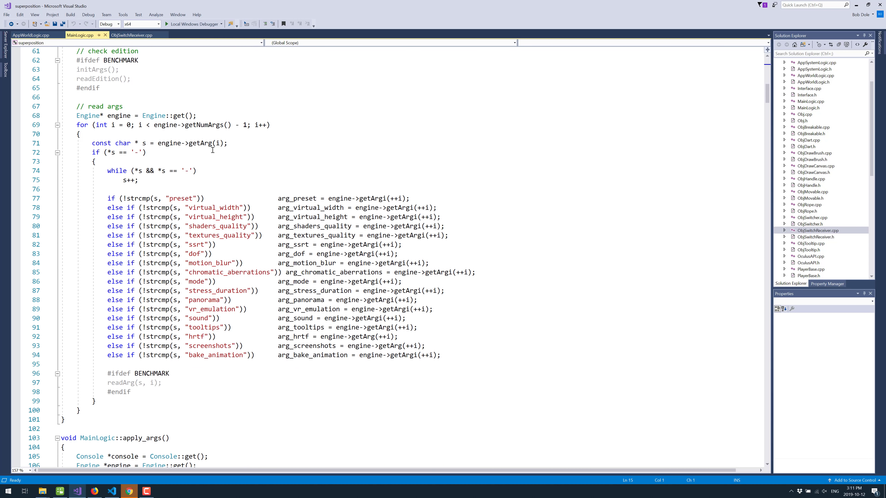
scroll(236, 183, "down", 18)
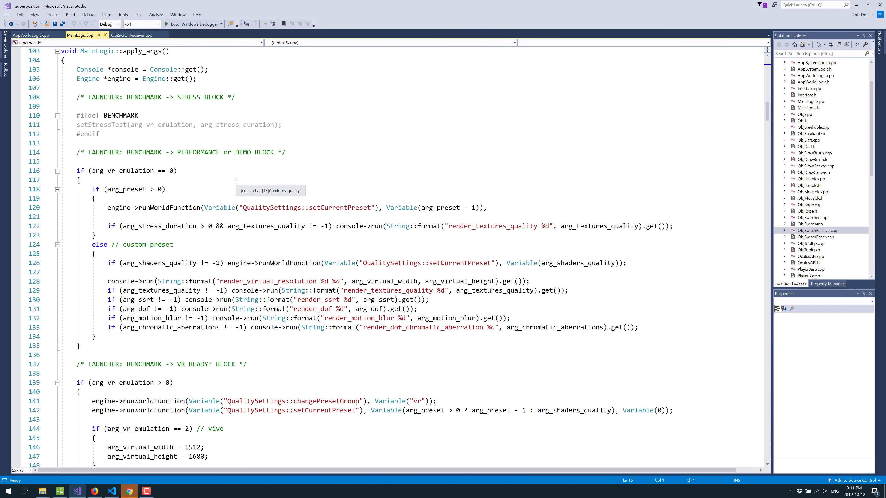
scroll(236, 181, "down", 18)
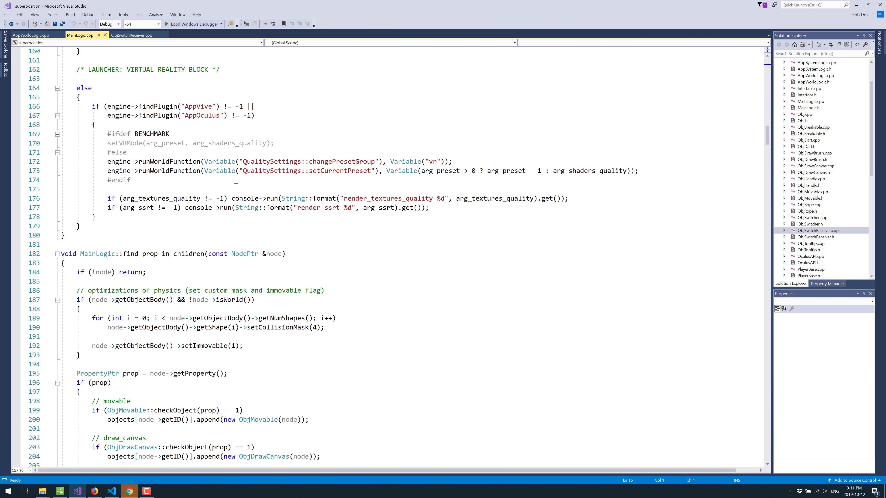
scroll(236, 180, "down", 20)
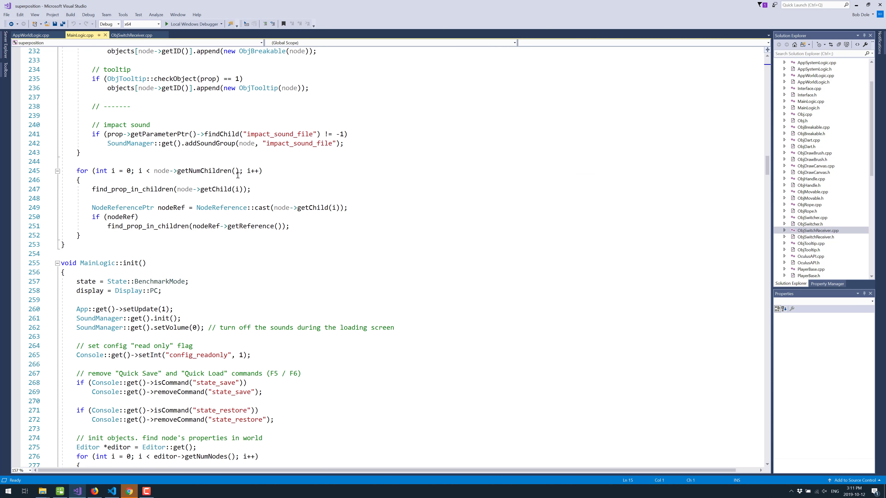
Read through MainLogic's init and init_delayed functions, including the object setup, VR headset checks and interactive mode code.
scroll(237, 176, "down", 4)
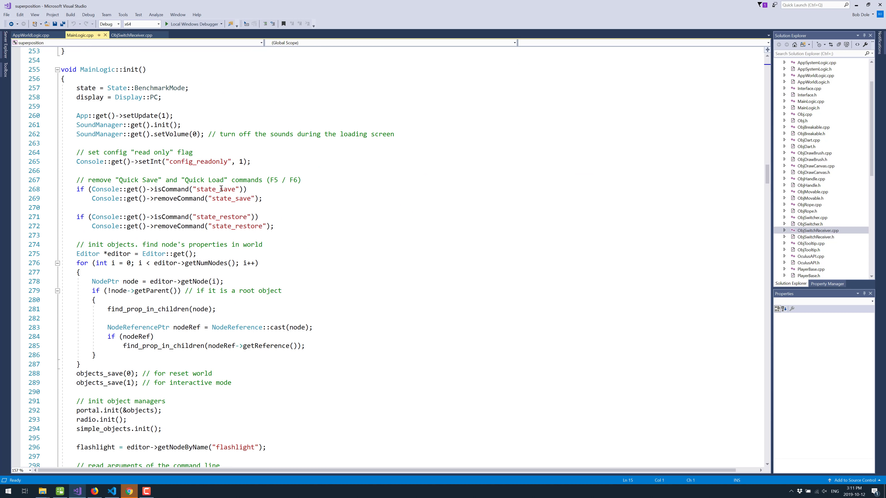
scroll(220, 189, "down", 5)
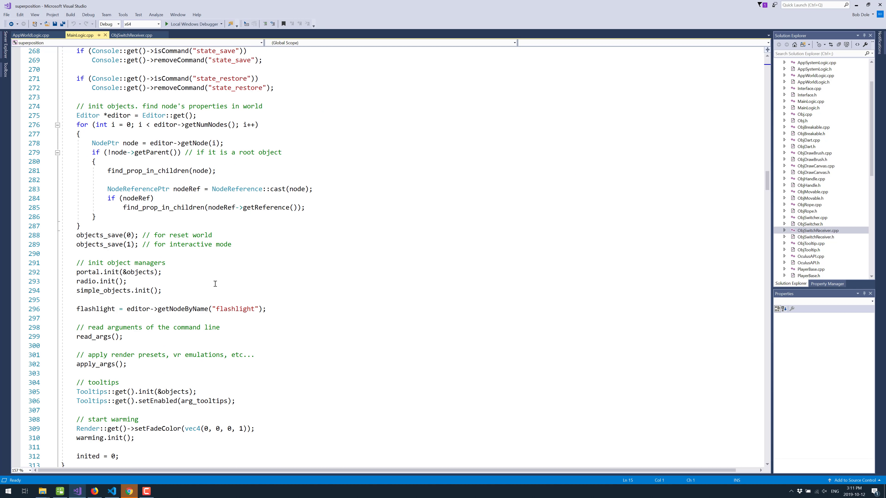
scroll(215, 283, "down", 18)
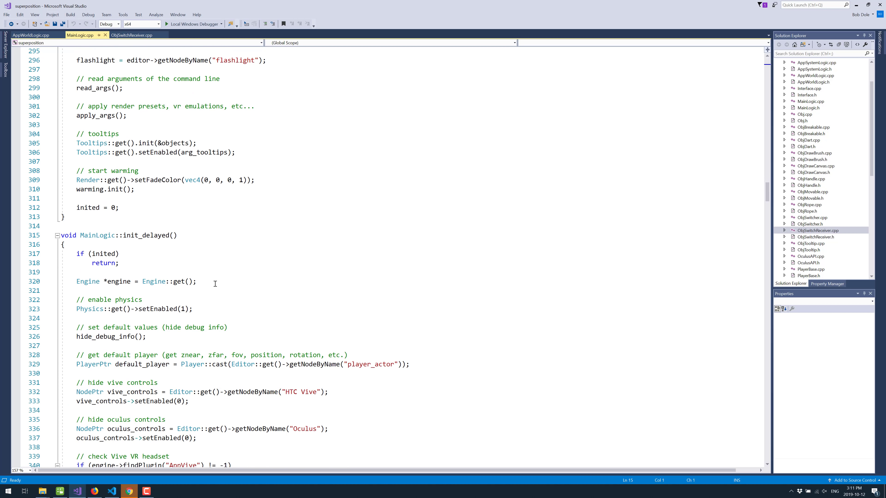
scroll(215, 284, "down", 9)
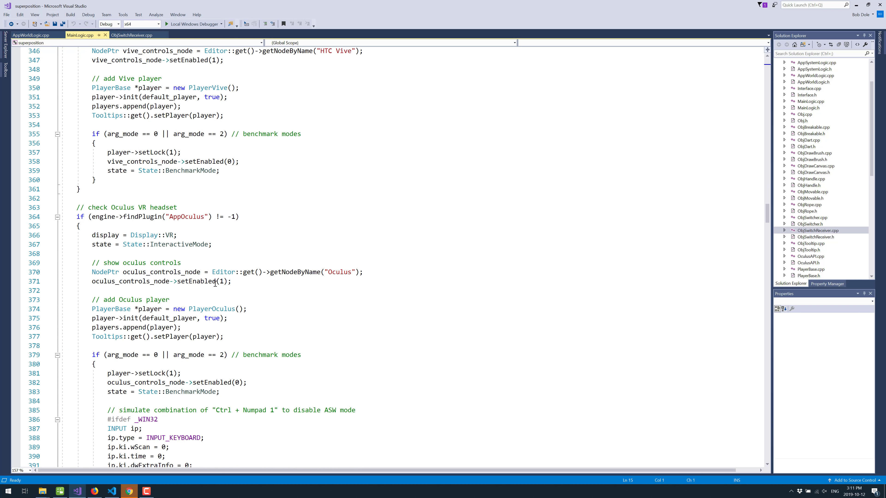
scroll(150, 197, "down", 18)
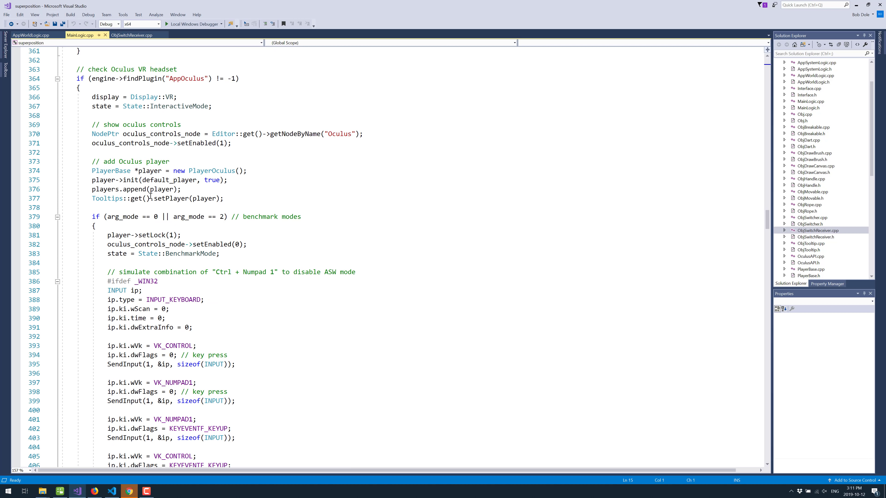
scroll(151, 194, "down", 20)
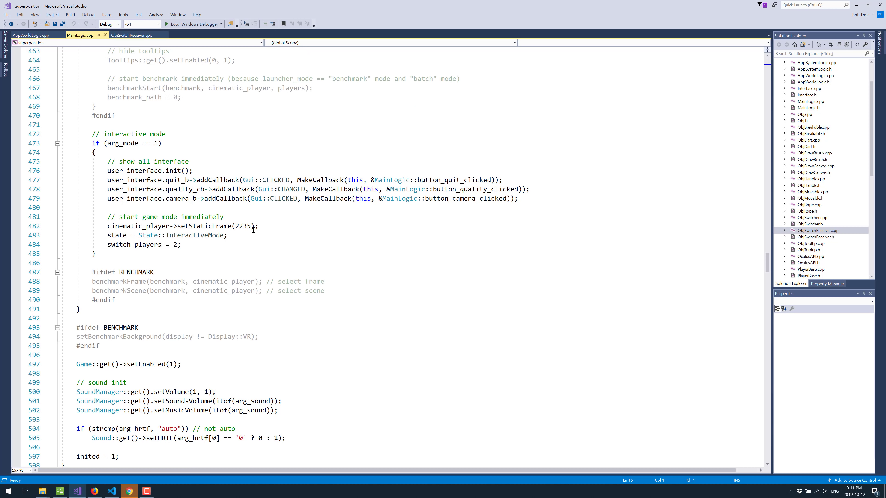
scroll(253, 227, "down", 6)
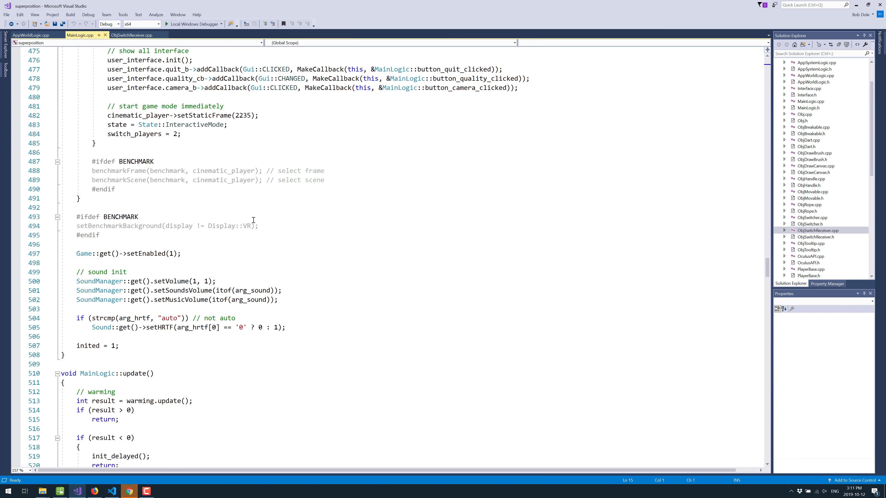
Examine MainLogic's update function with its update_objects, update_players and update_controls calls, plus the flush and render functions.
scroll(253, 219, "down", 5)
left_click(125, 181)
left_click(277, 216)
scroll(280, 214, "down", 1)
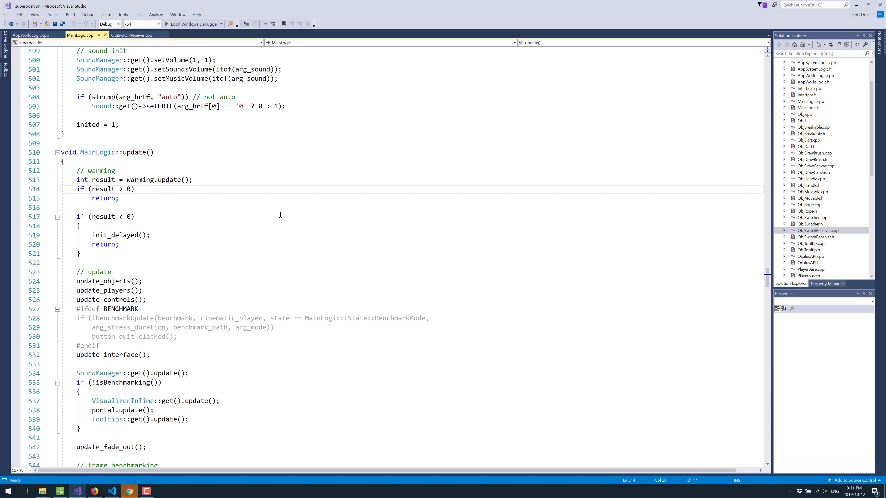
scroll(280, 214, "down", 2)
left_click(101, 226)
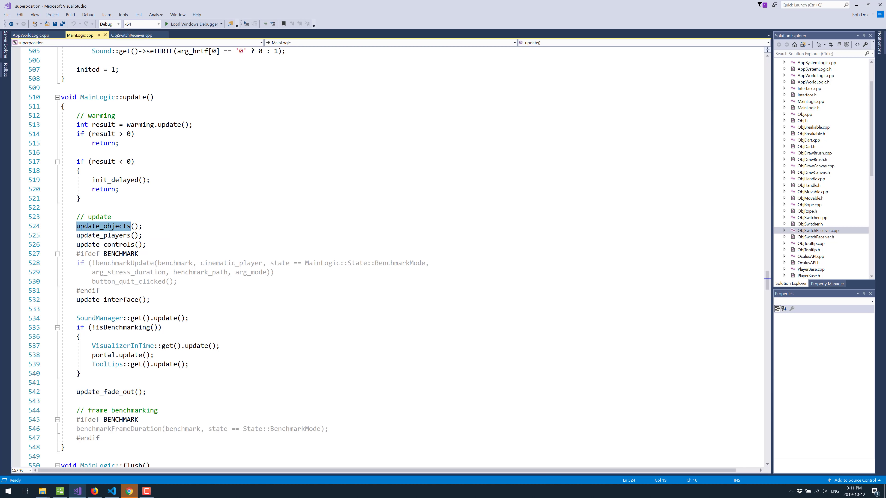
double_click(115, 235)
double_click(117, 244)
scroll(217, 239, "down", 4)
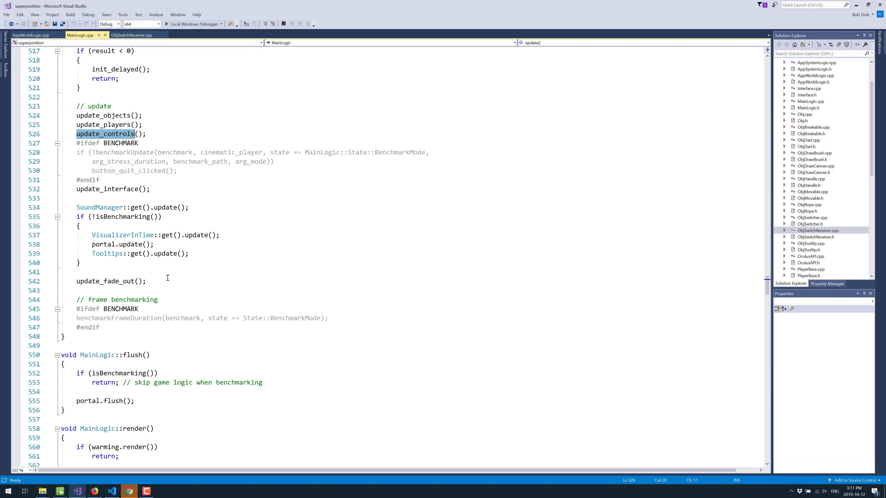
scroll(262, 224, "down", 10)
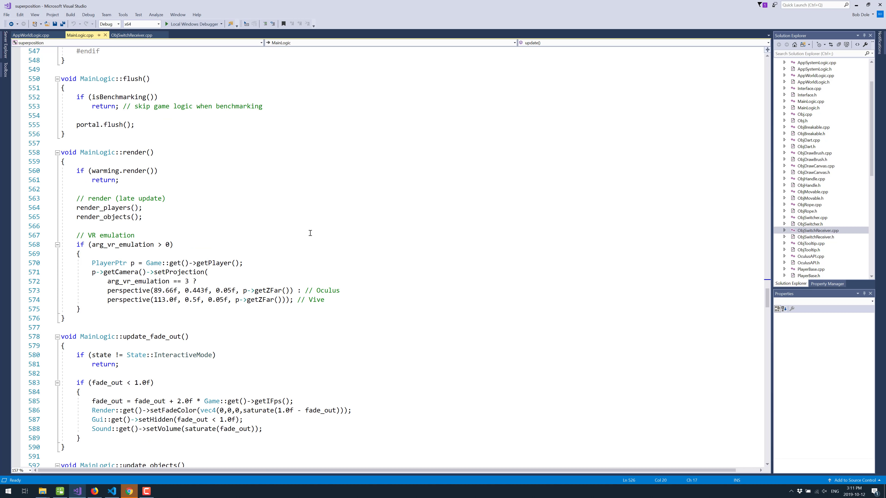
Return to AppWorldLogic.cpp and look over its functions that call mainLogic.
left_click(33, 35)
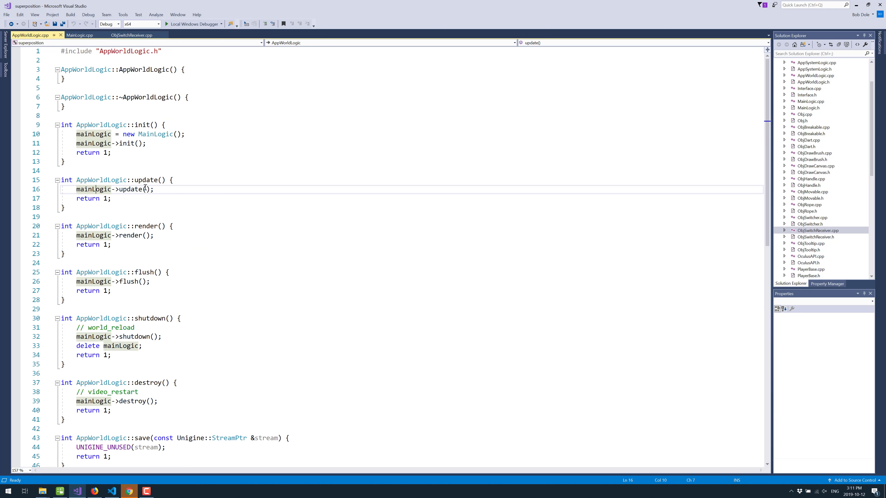
scroll(176, 208, "down", 3)
scroll(203, 208, "up", 3)
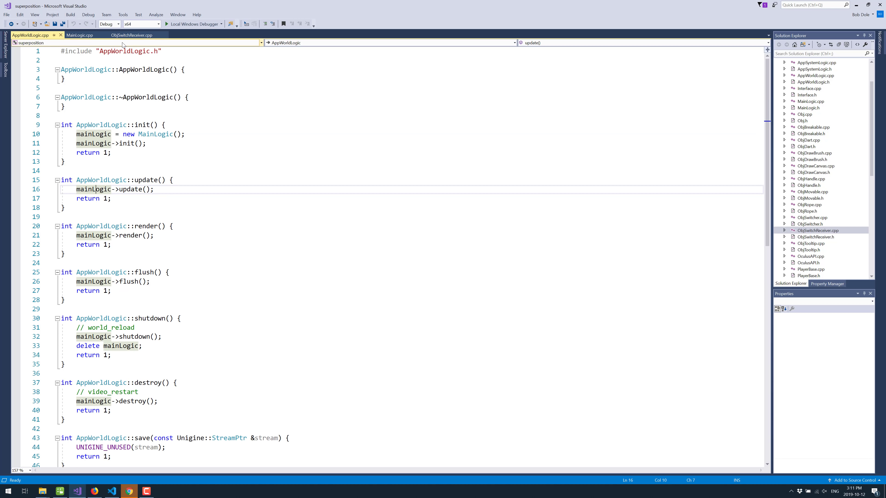
Show ObjSwitchReceiver.cpp and highlight its class name and the get_parameter lines in the init function.
left_click(128, 35)
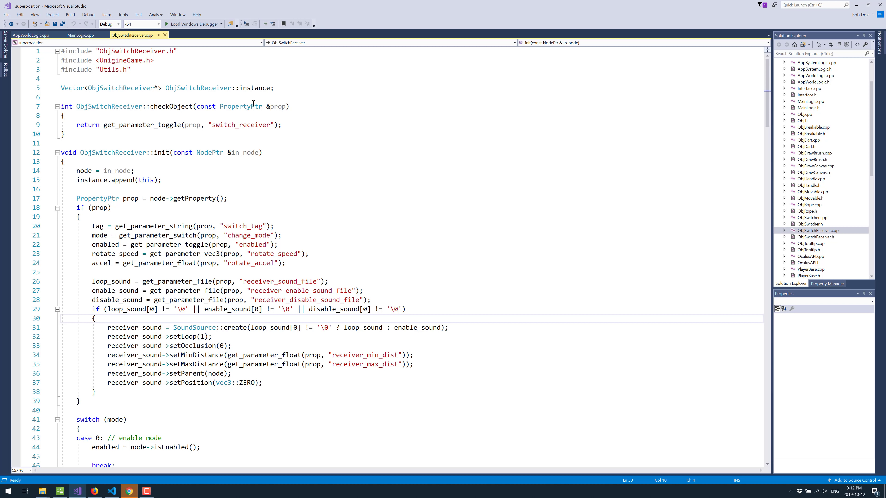
double_click(90, 106)
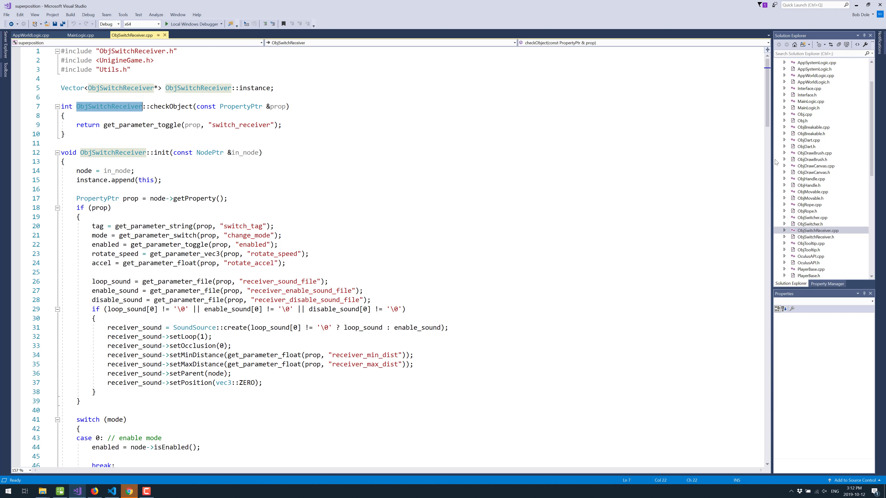
left_click(442, 185)
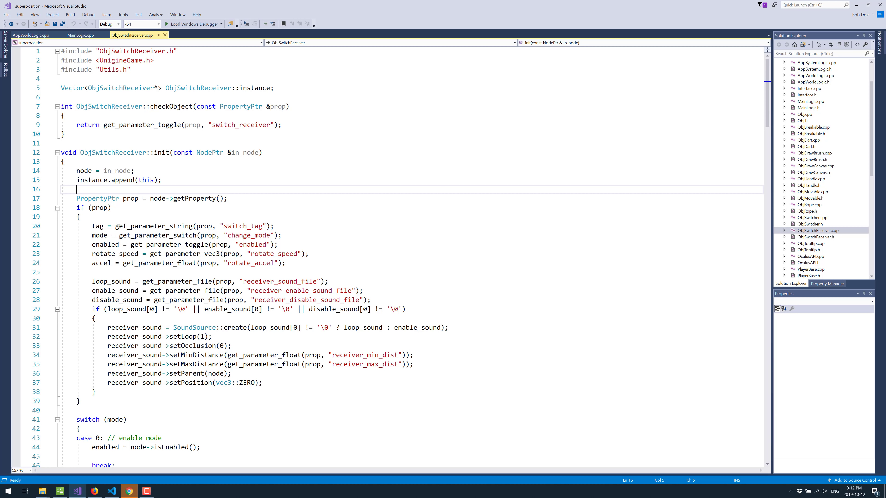
left_click_drag(119, 226, 395, 304)
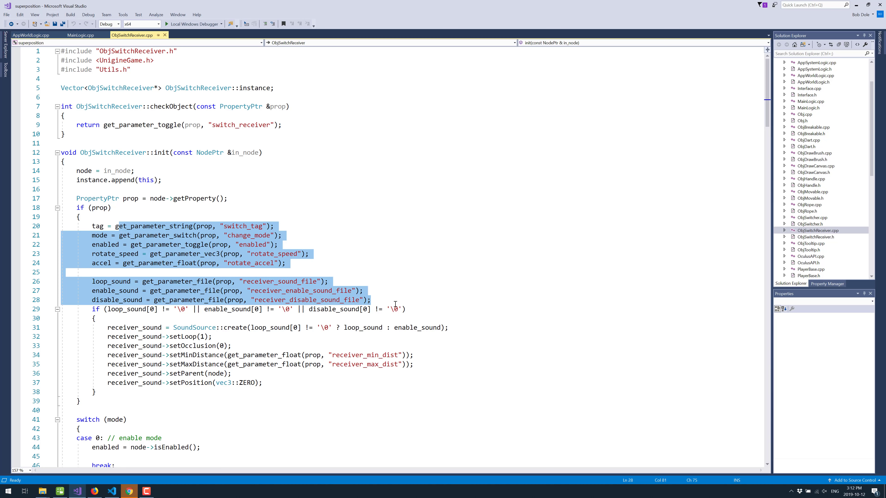
Read the rest of ObjSwitchReceiver.cpp, from the mode switch in init through update and switchIt to restoreState.
scroll(458, 287, "down", 11)
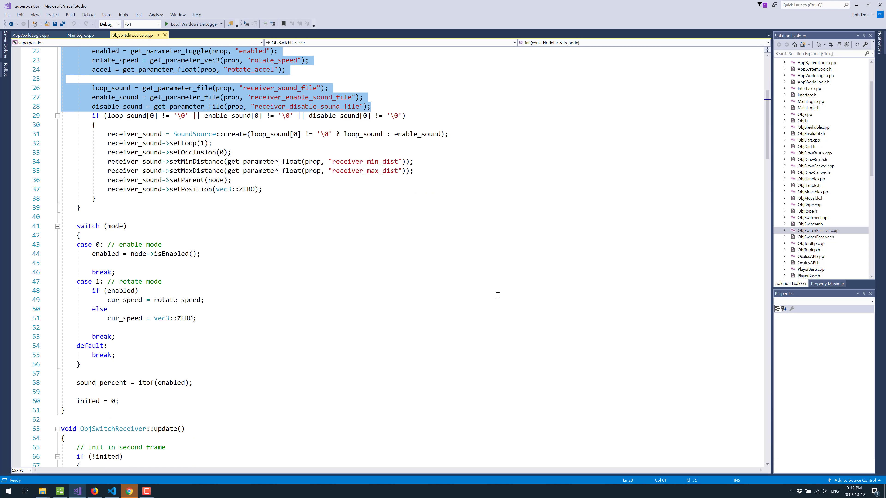
scroll(497, 294, "down", 12)
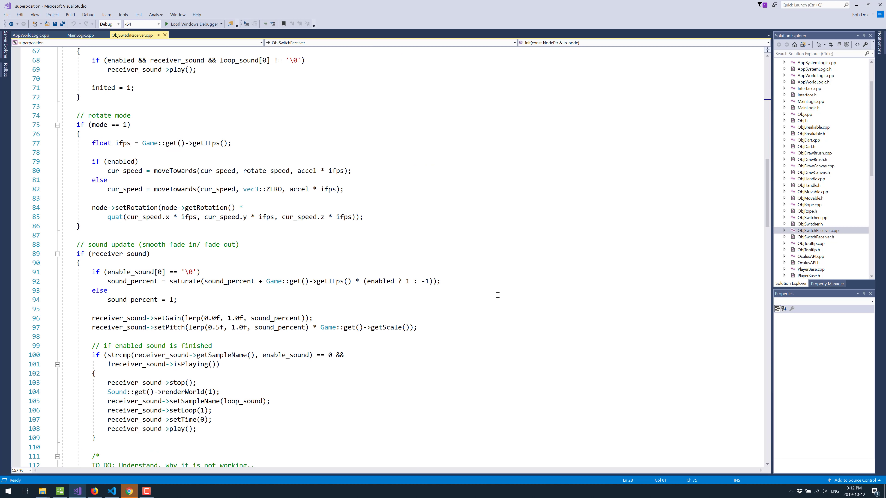
scroll(497, 295, "down", 13)
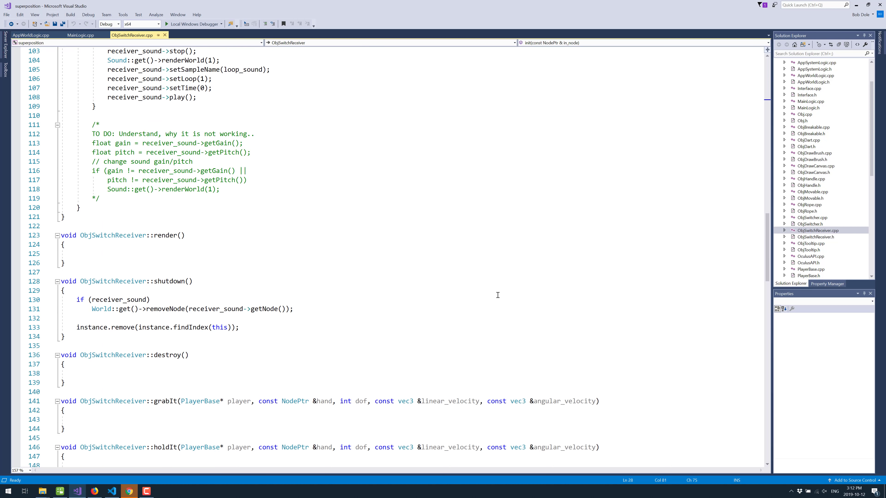
scroll(497, 295, "down", 16)
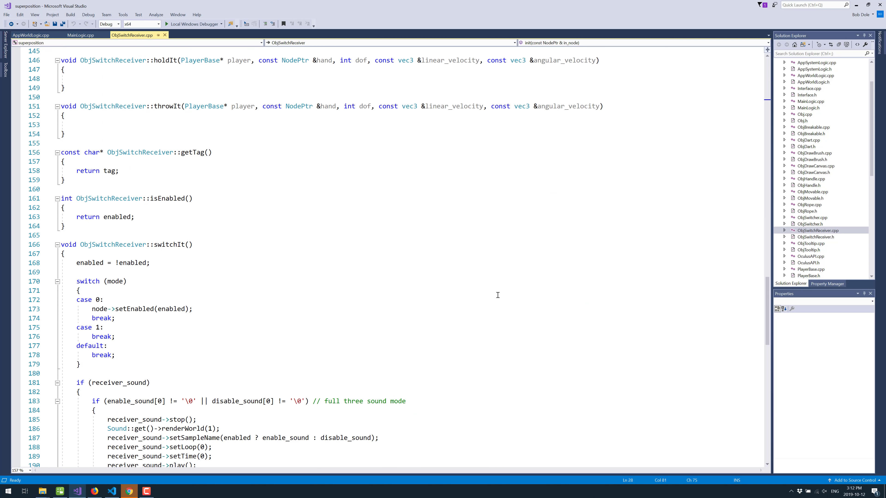
scroll(498, 294, "down", 11)
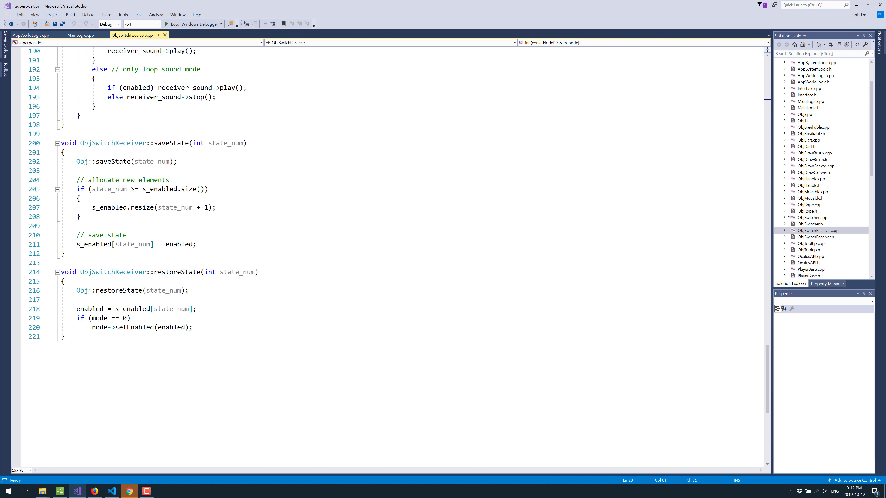
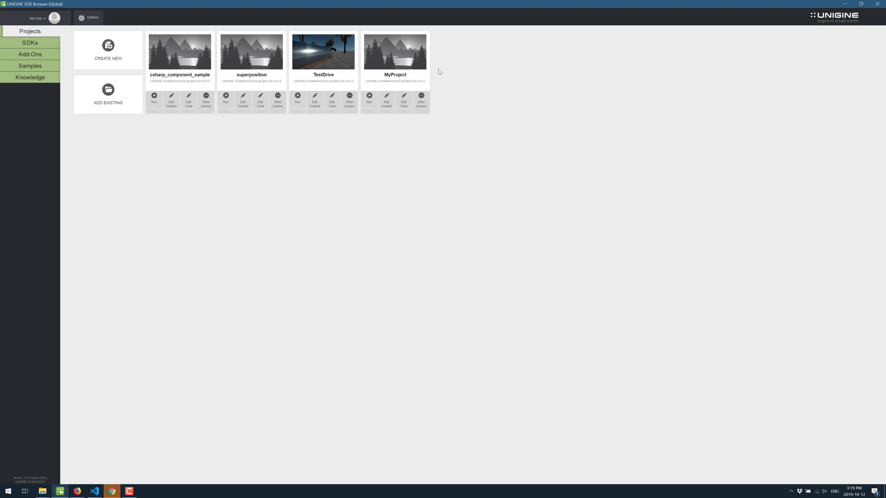
Open the content of MyProject for editing in UNIGINE Editor and allow the editor through the firewall.
left_click(387, 100)
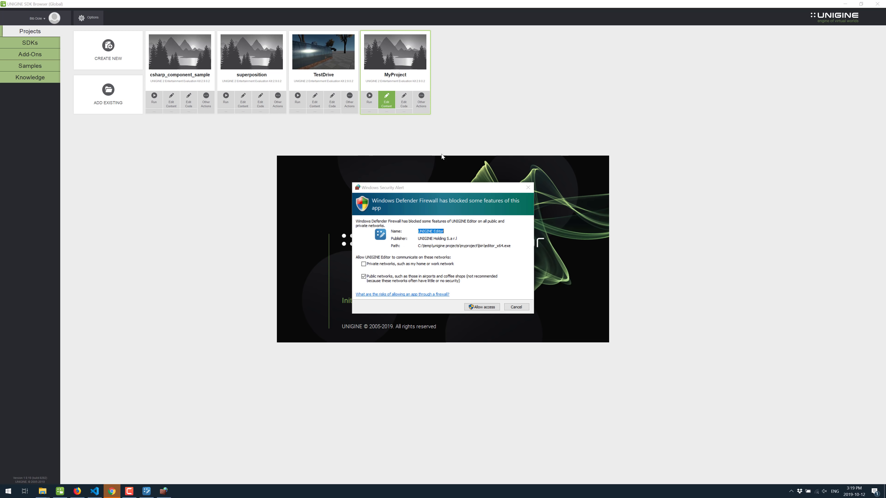
left_click(479, 306)
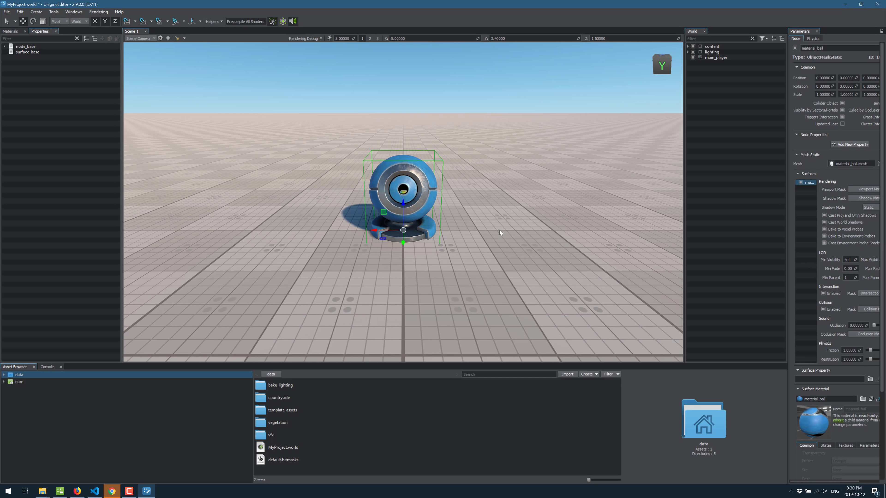
Fly around the scene to view the material ball from a higher angle and select the ball.
left_click(504, 224)
right_click_drag(504, 223, 467, 240)
key("w")
key("q")
key("e")
key("s")
left_click(418, 207)
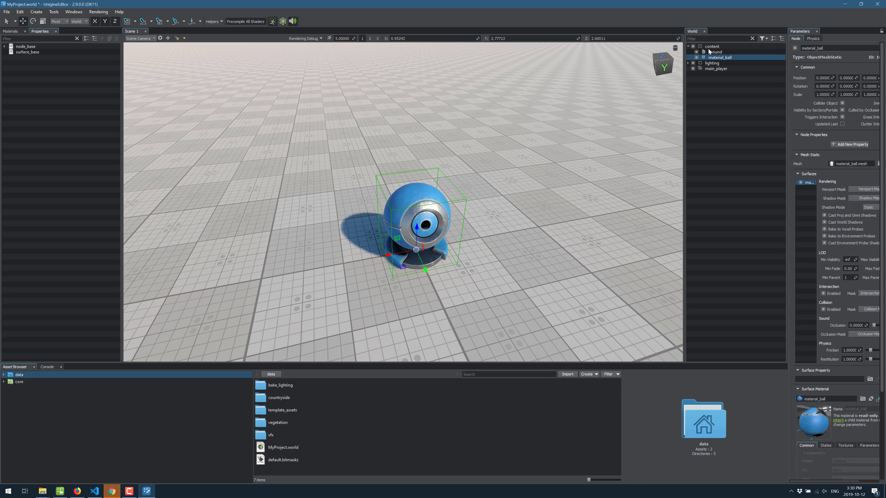
Disable and re-enable the content node, then show the parameters of main_player.
left_click(693, 46)
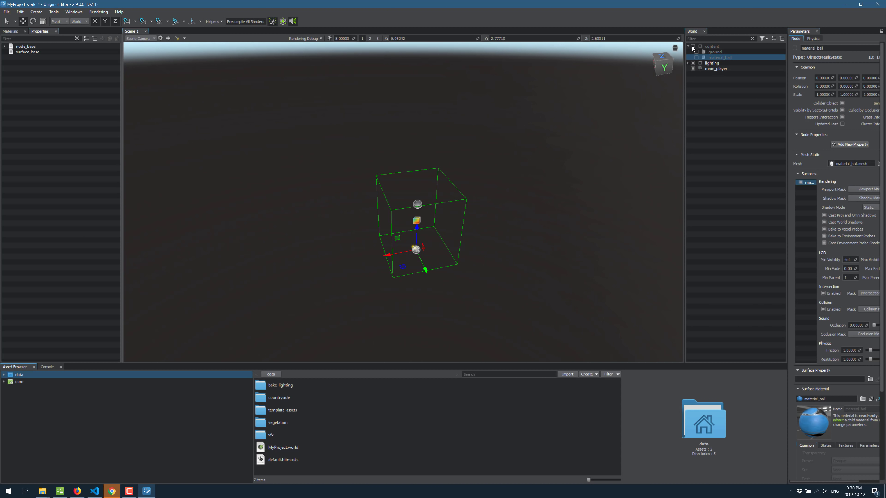
left_click(692, 47)
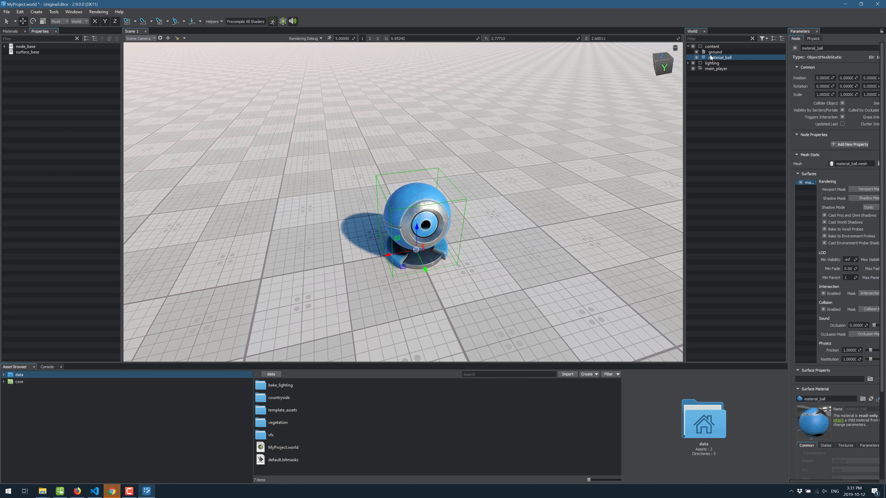
left_click(715, 57)
left_click(708, 70)
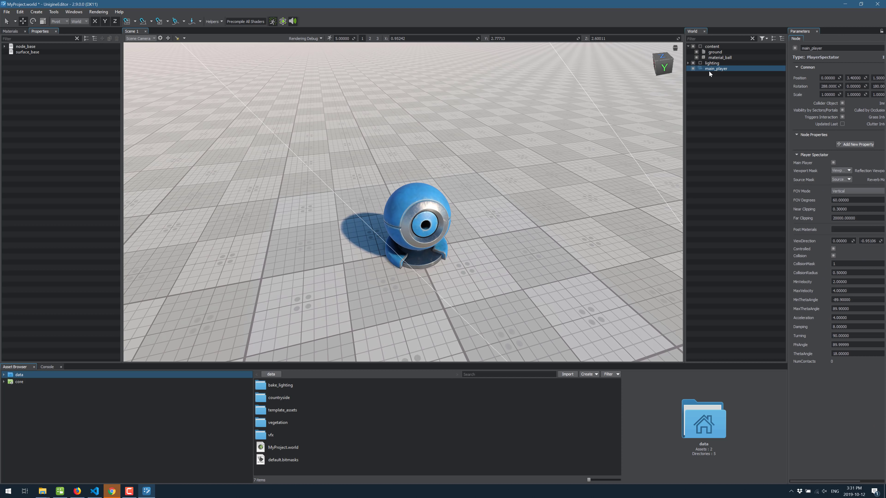
Add an omni light on the ground near the material ball and shift it along X to about 0.31.
left_click(36, 12)
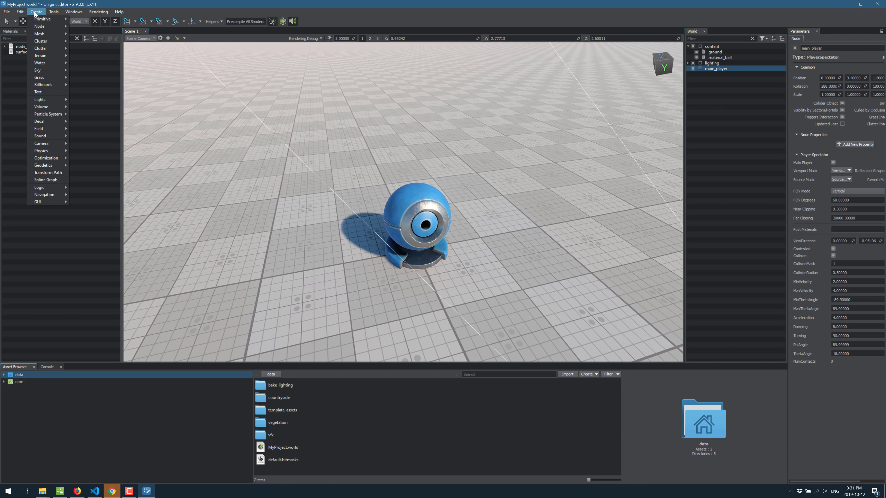
left_click(710, 112)
left_click(712, 47)
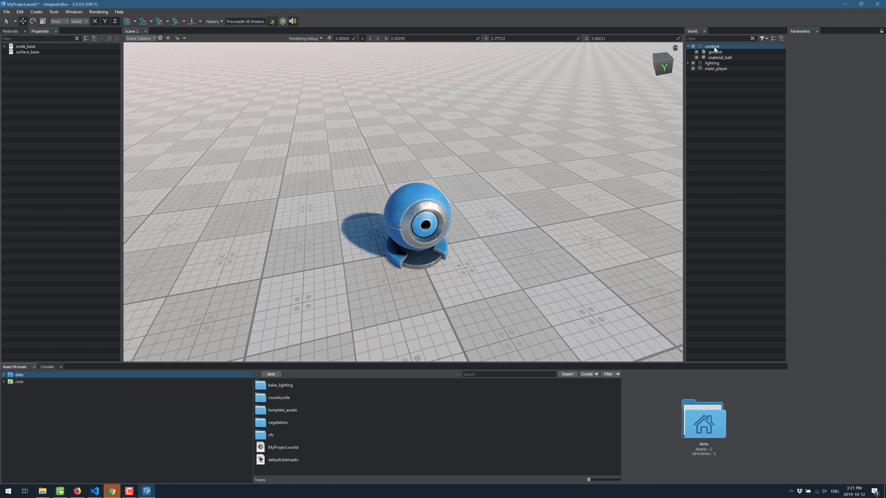
left_click(36, 12)
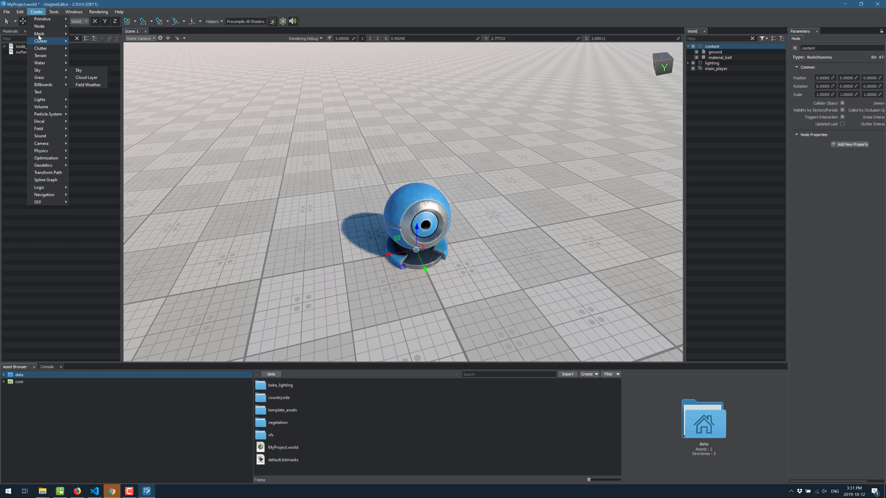
mouse_move(42, 22)
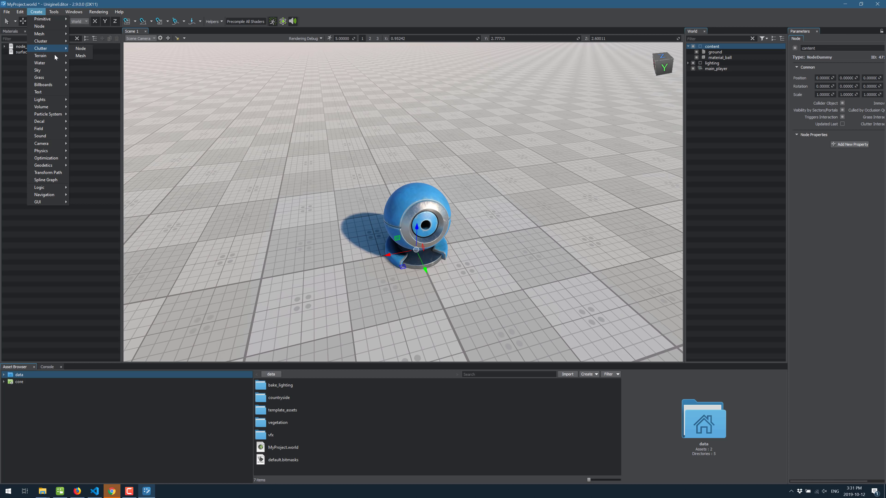
mouse_move(55, 65)
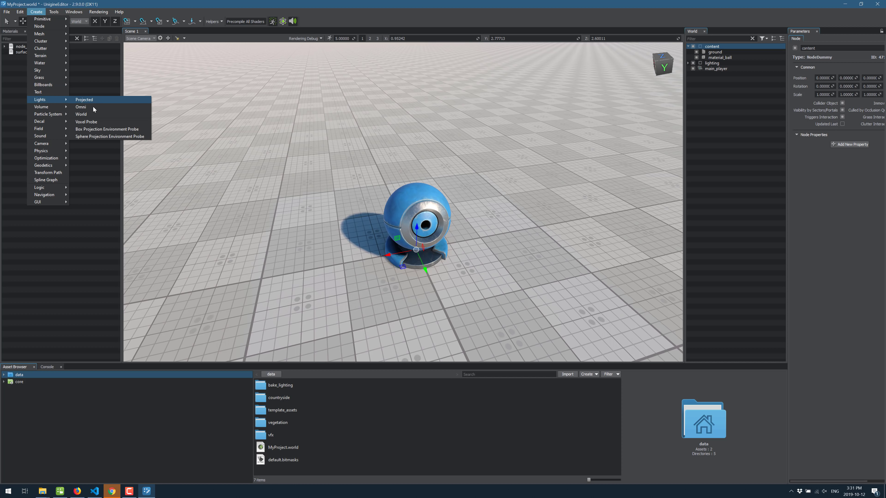
left_click(92, 107)
left_click(466, 282)
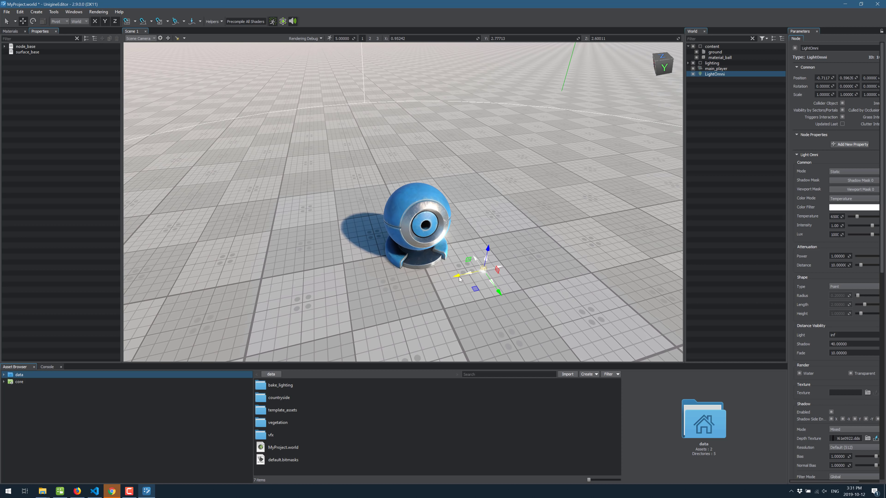
left_click_drag(458, 276, 357, 255)
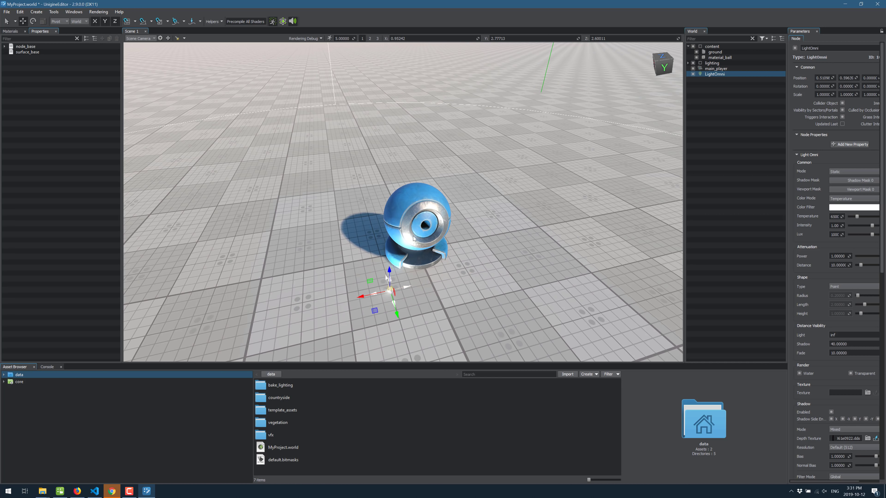
Select the material ball in the scene and focus the view on it.
left_click(416, 197)
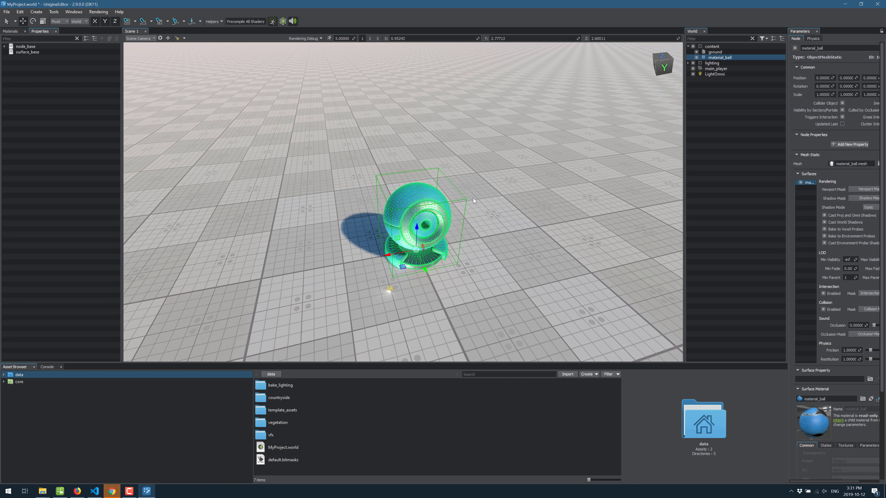
right_click(729, 58)
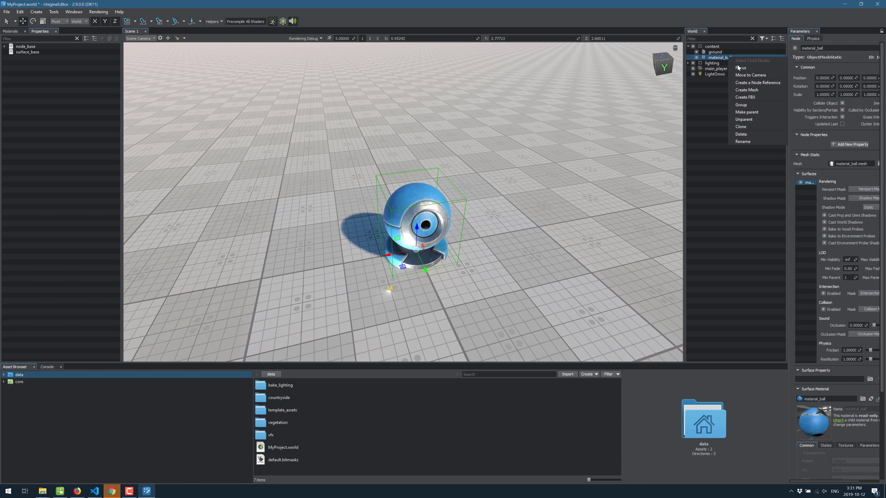
left_click(735, 63)
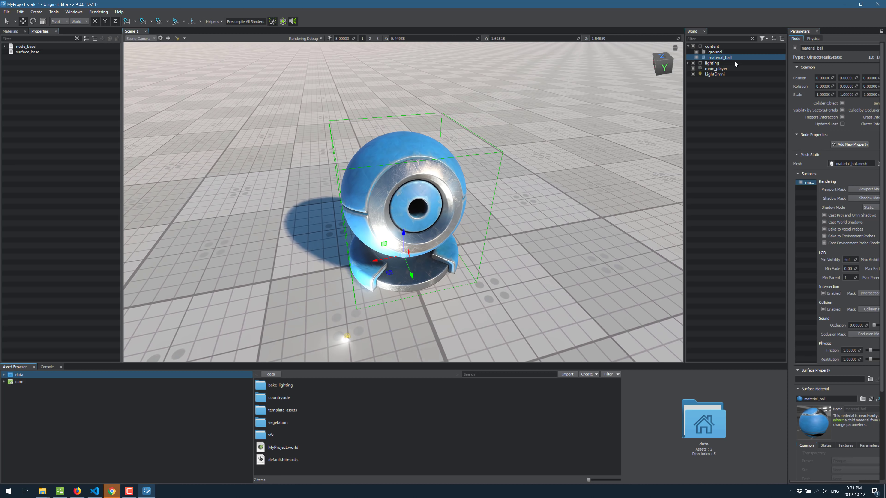
right_click(729, 58)
Select the ground and examine its surface, material and physics parameters in a widened parameter area.
left_click(557, 190)
scroll(557, 189, "down", 3)
scroll(544, 192, "down", 2)
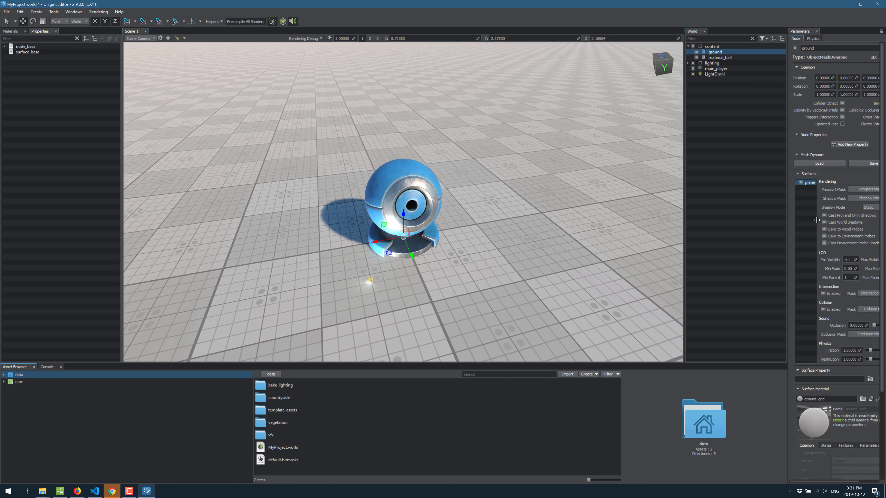
left_click_drag(786, 195, 710, 209)
scroll(819, 310, "down", 4)
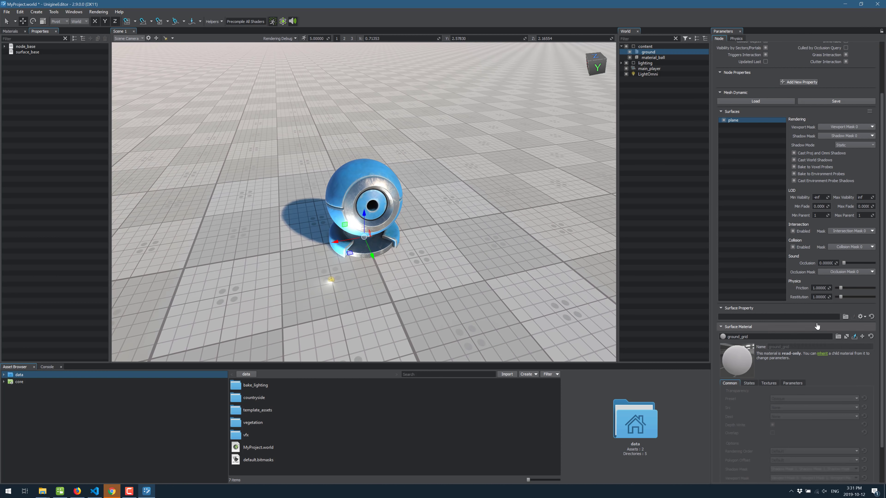
scroll(786, 328, "down", 1)
scroll(788, 330, "up", 3)
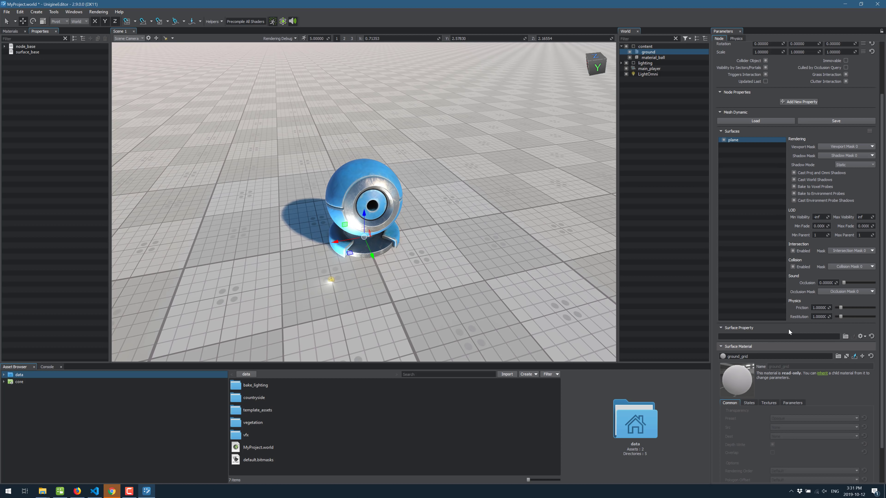
scroll(797, 368, "up", 2)
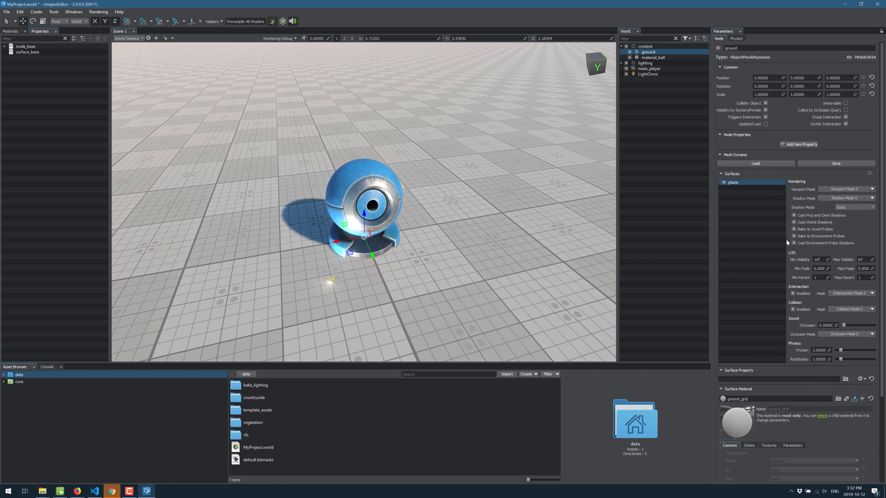
left_click(737, 38)
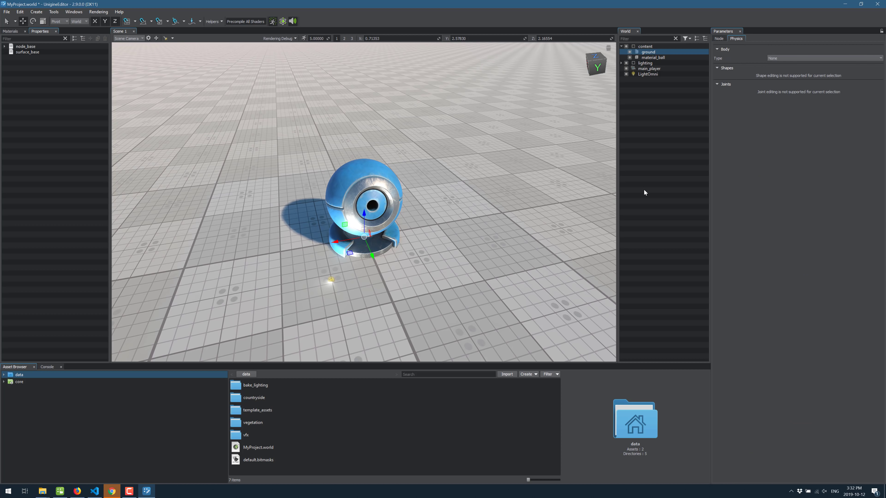
Lower the ground by about 0.73 along Z and raise material_ball high above it.
mouse_move(364, 222)
left_mouse_down()
mouse_move(374, 142)
mouse_move(376, 227)
left_mouse_up()
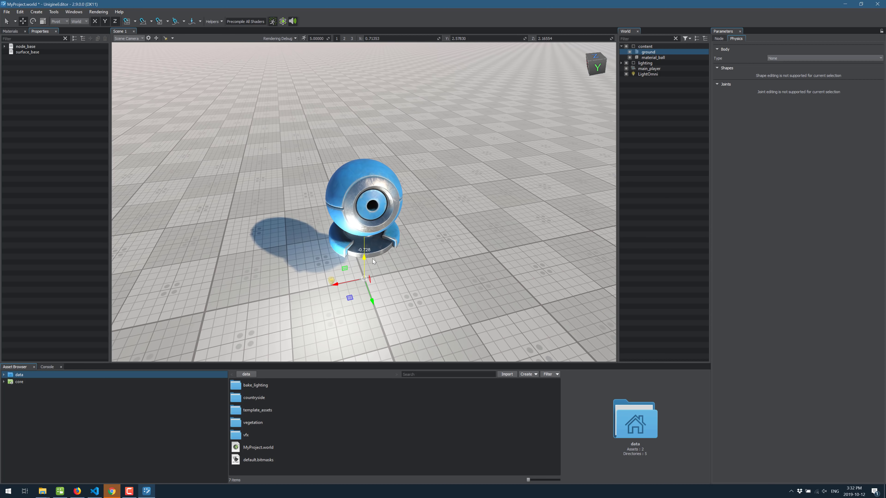
left_click(365, 199)
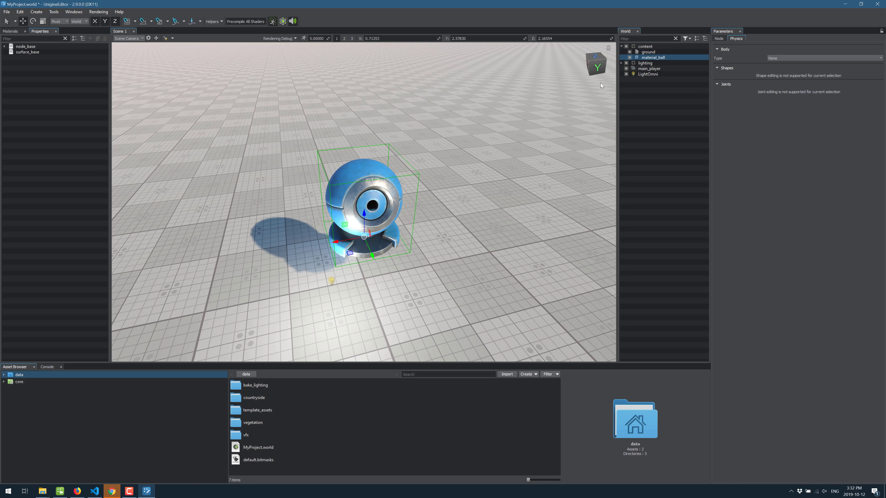
left_click_drag(365, 222, 376, 115)
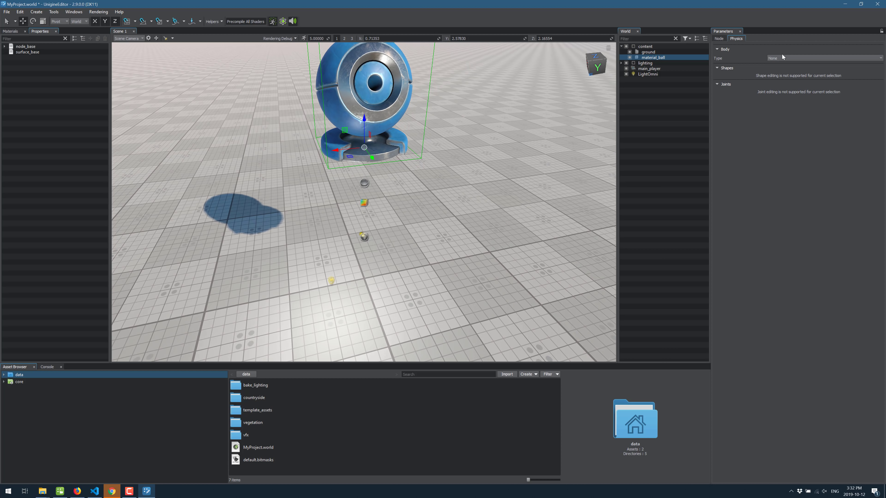
Set the body type of material_ball to Rigid, then save the world and enable physics simulation.
left_click(795, 58)
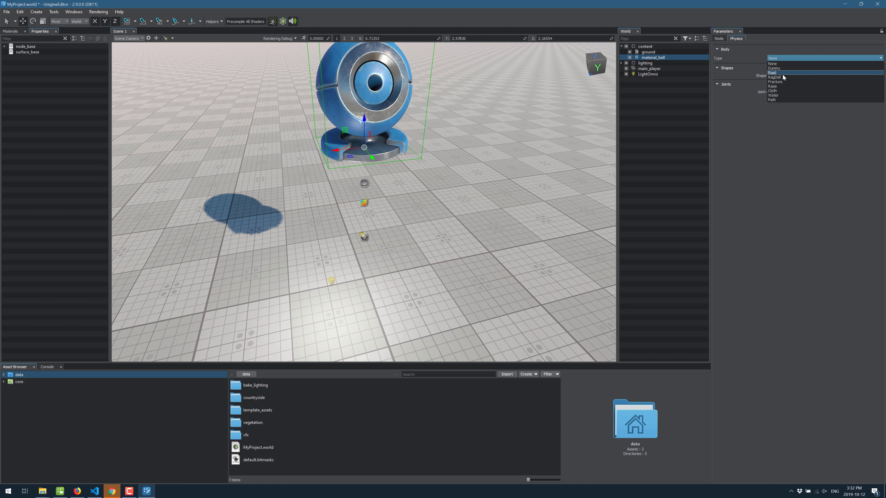
left_click(782, 73)
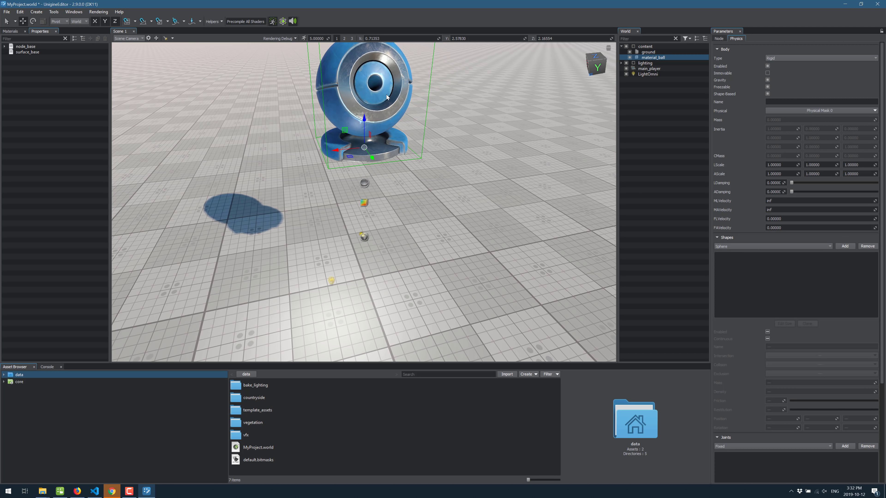
left_click(283, 21)
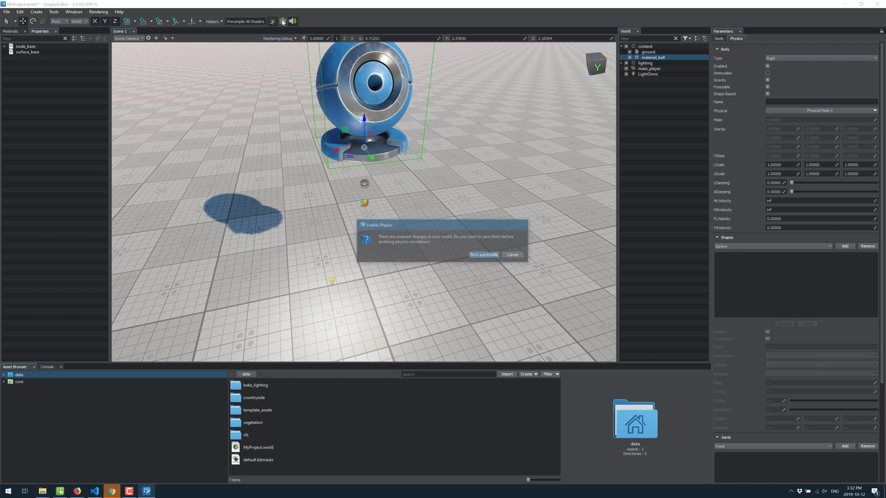
left_click(483, 257)
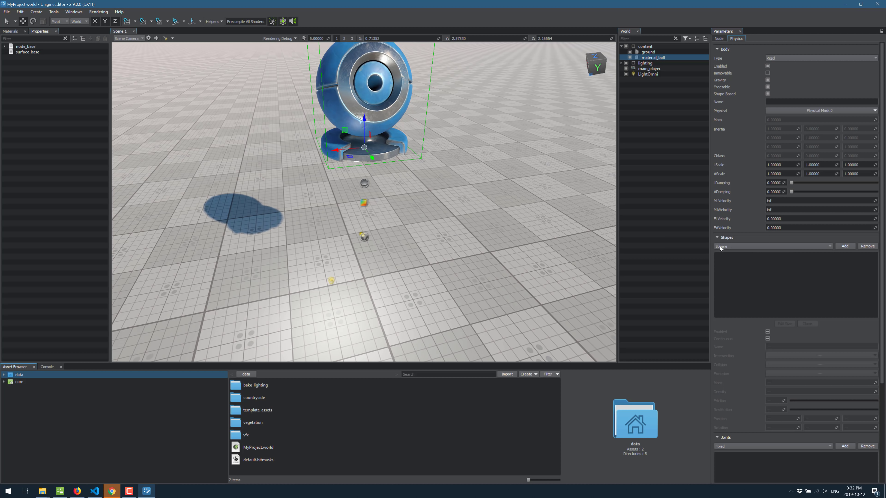
Add a sphere collision shape to material_ball and lift the ball repeatedly to test its fall under gravity.
left_click(845, 246)
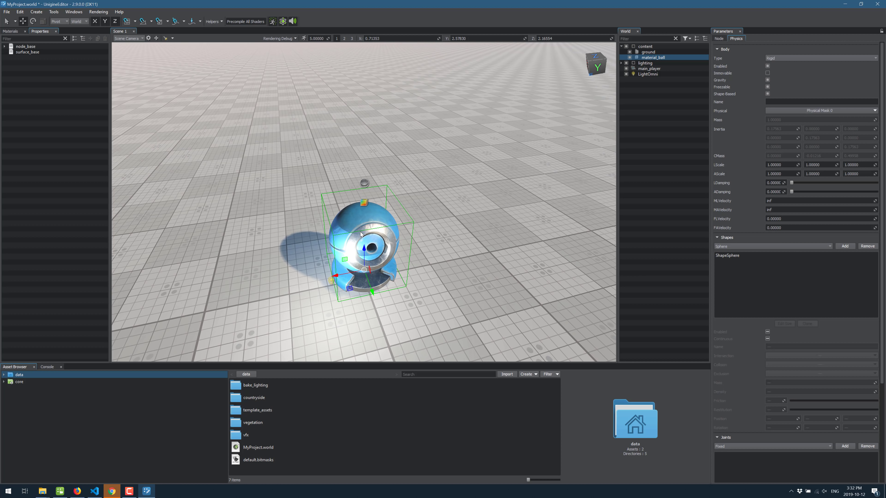
left_click_drag(364, 247, 365, 94)
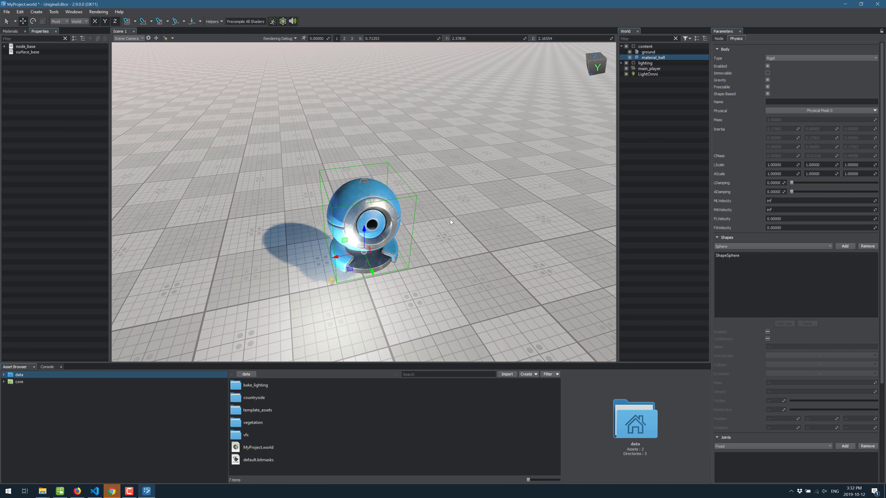
left_click_drag(364, 223, 365, 100)
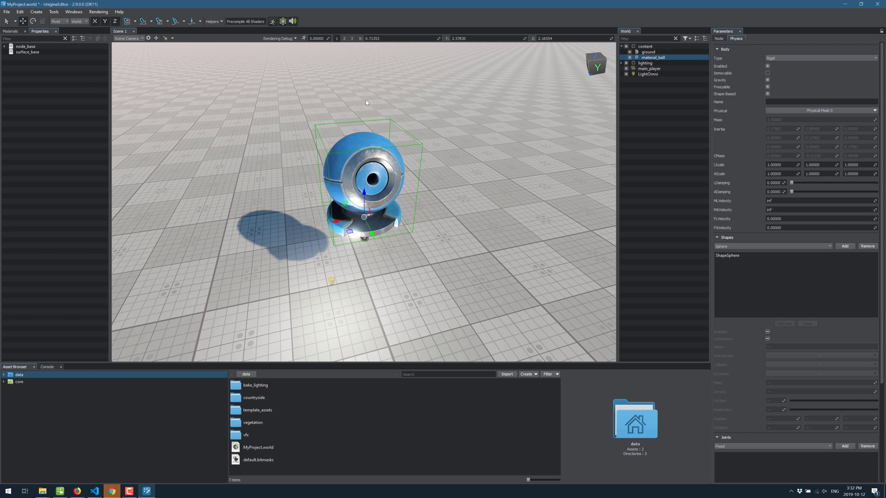
Turn off the physics simulation and expand the content node to show its children.
left_click(284, 21)
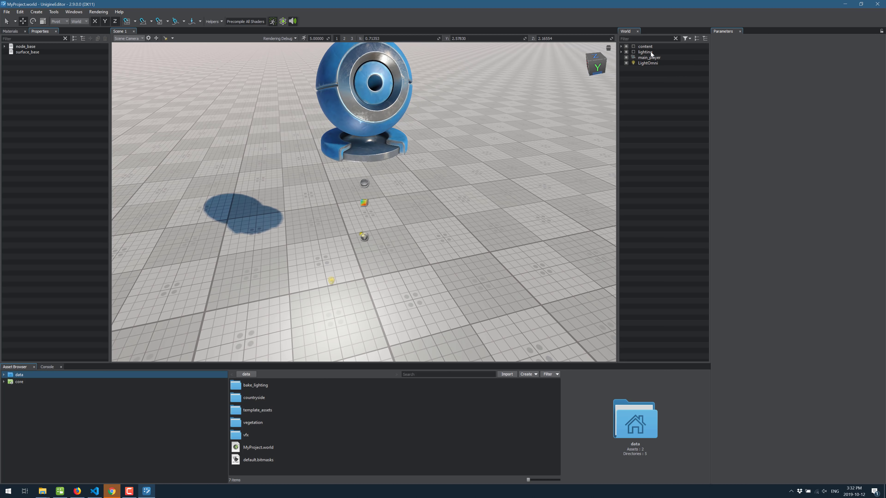
left_click(646, 47)
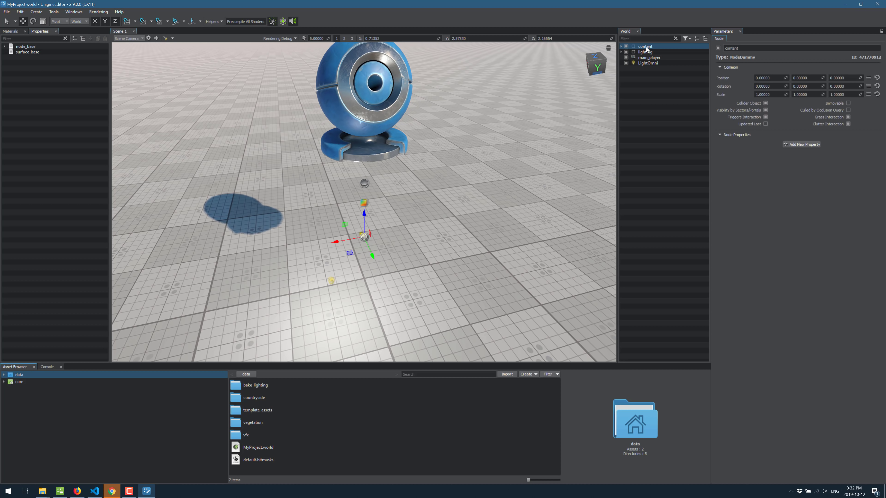
left_click(622, 46)
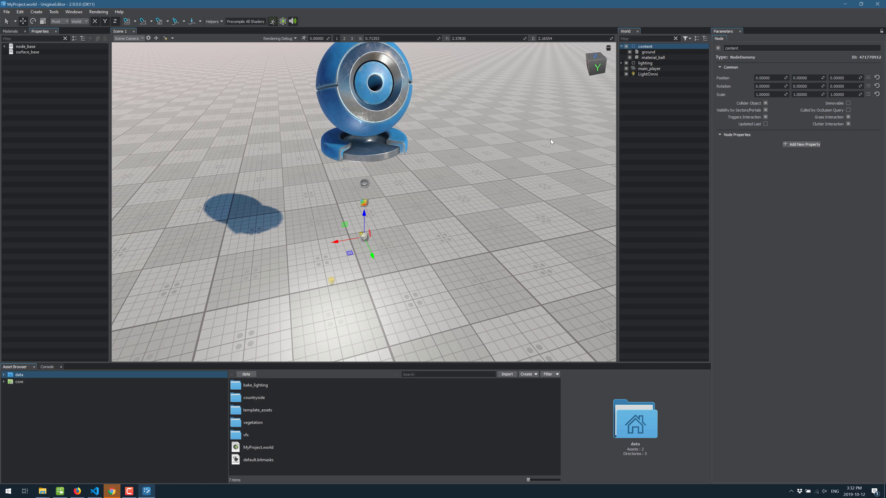
Find oak_03_3.node in the vegetation/oak asset folder and place it on the ground beside material_ball.
double_click(252, 422)
scroll(308, 423, "down", 1)
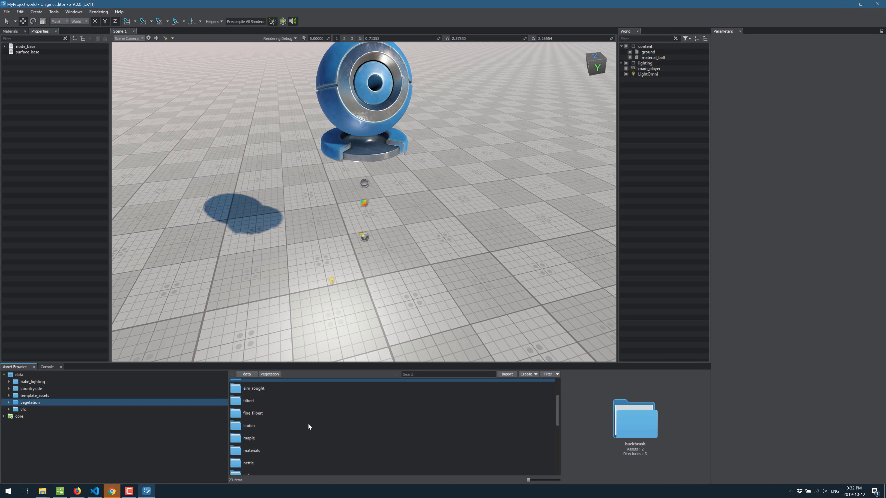
scroll(307, 424, "down", 3)
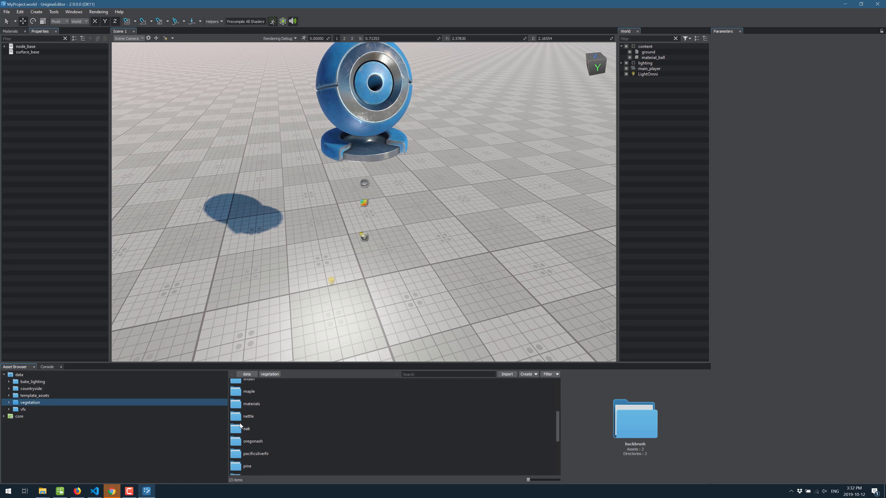
double_click(241, 426)
left_click(254, 408)
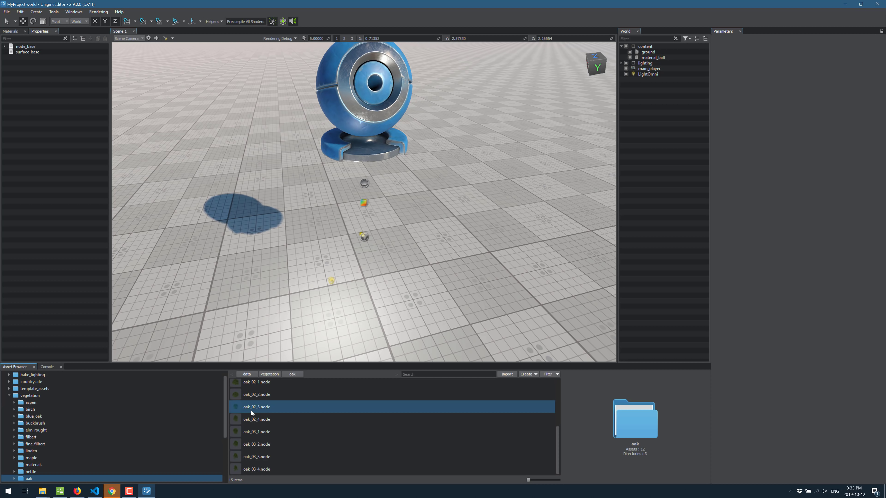
left_click(341, 440)
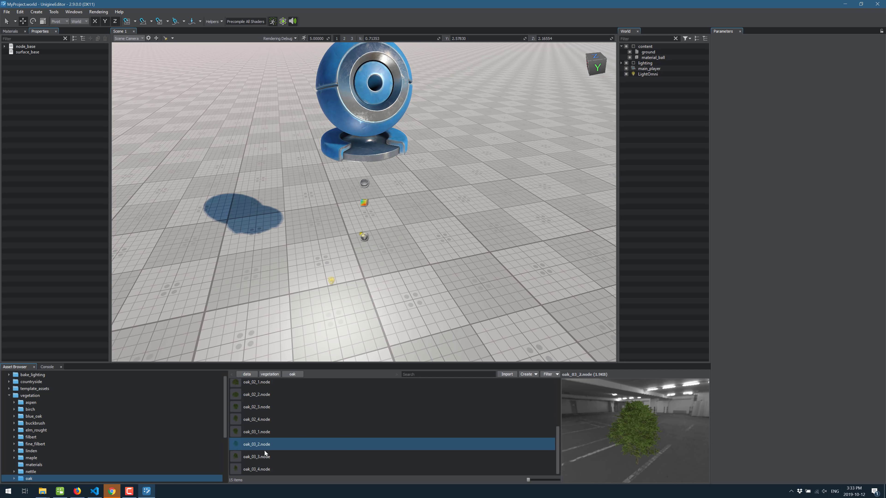
left_click(258, 458)
left_click_drag(258, 458, 468, 191)
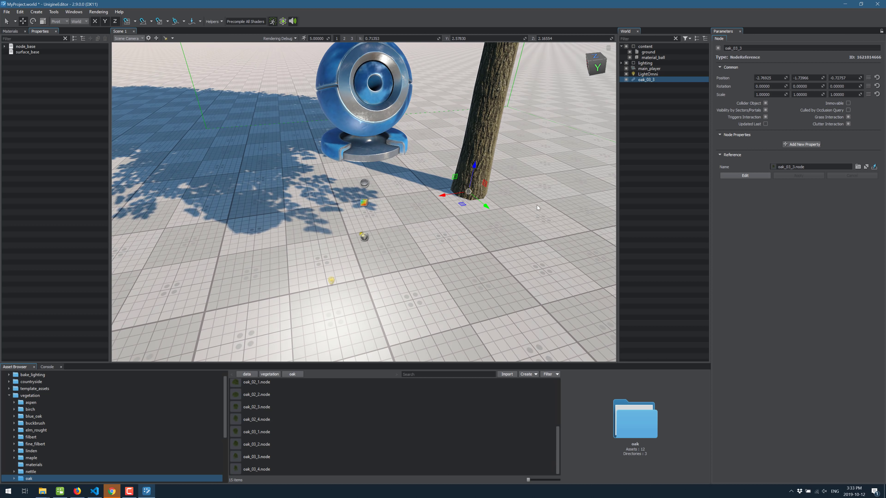
Make oak_03_3 a child of the content node and toggle its visibility off and on again.
mouse_move(645, 79)
left_mouse_down()
mouse_move(644, 56)
mouse_move(646, 64)
left_mouse_up()
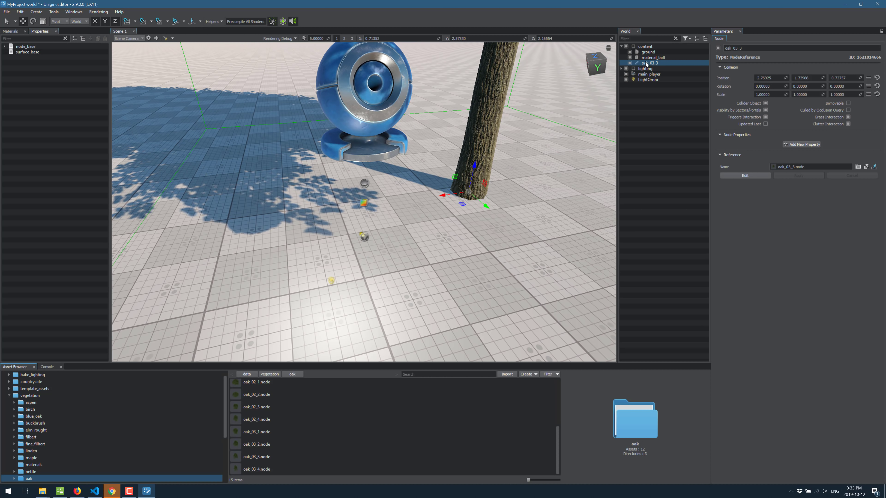
left_click(646, 47)
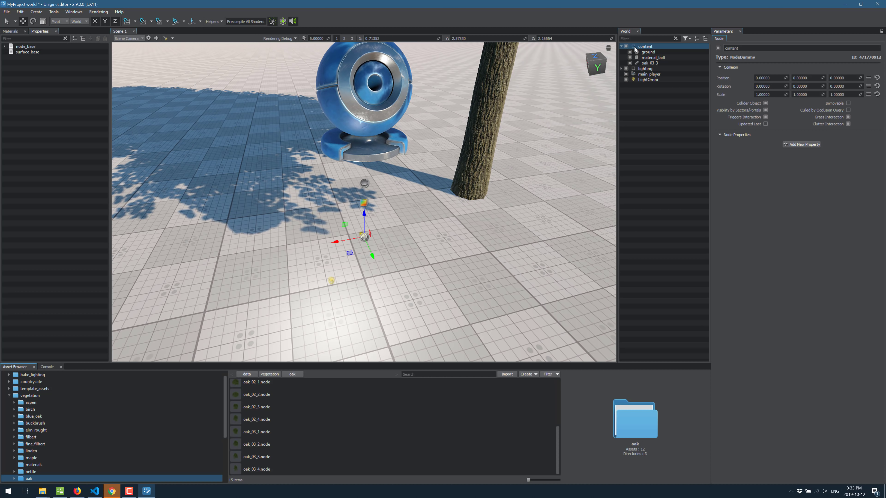
left_click(630, 62)
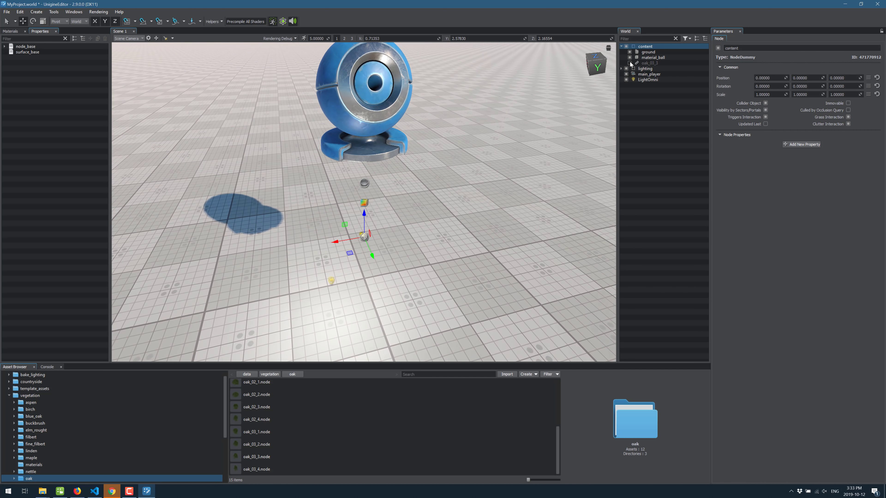
left_click(630, 63)
Move the oak_03_3 node to the camera.
left_click(645, 63)
right_click(649, 64)
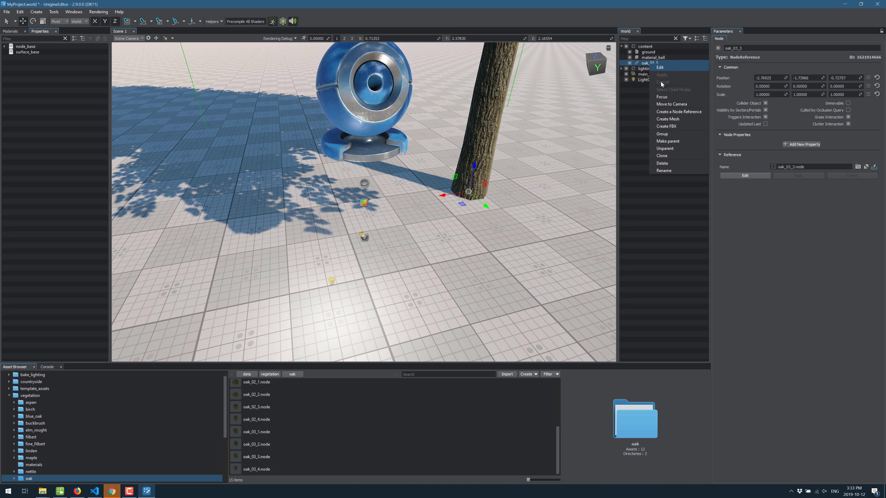
left_click(666, 104)
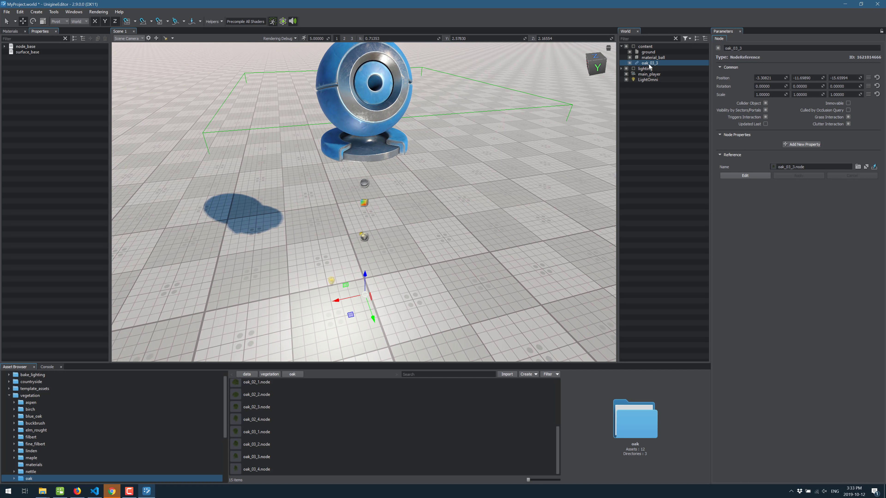
Set the position of oak_03_3 to 0, 0, 0.
scroll(563, 161, "down", 8)
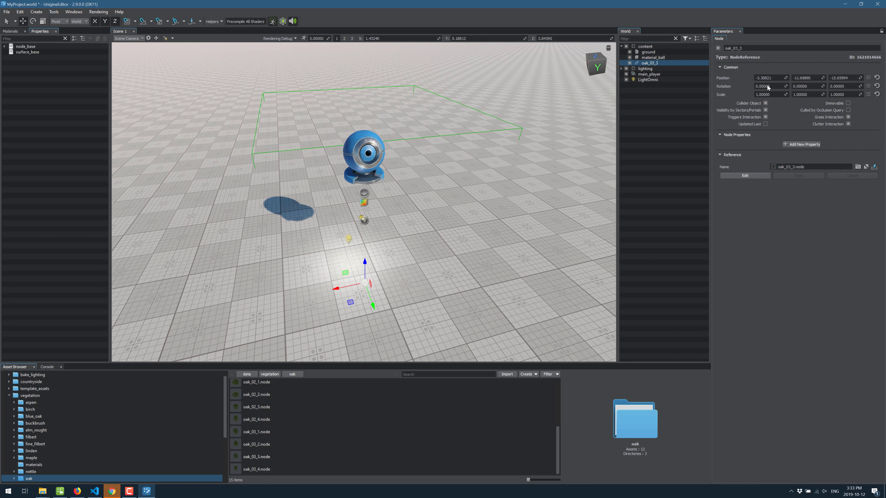
left_click(771, 79)
type("0")
key("Return")
left_click(802, 77)
type("0")
key("Return")
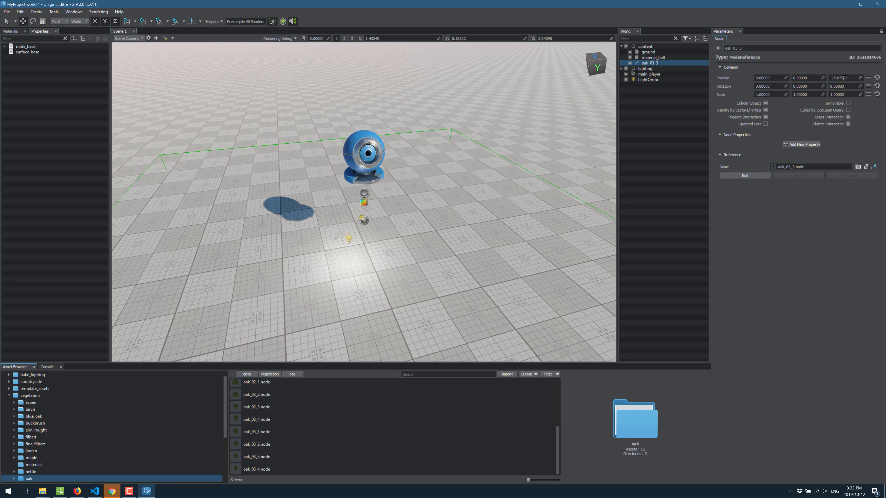
left_click(843, 78)
type("0")
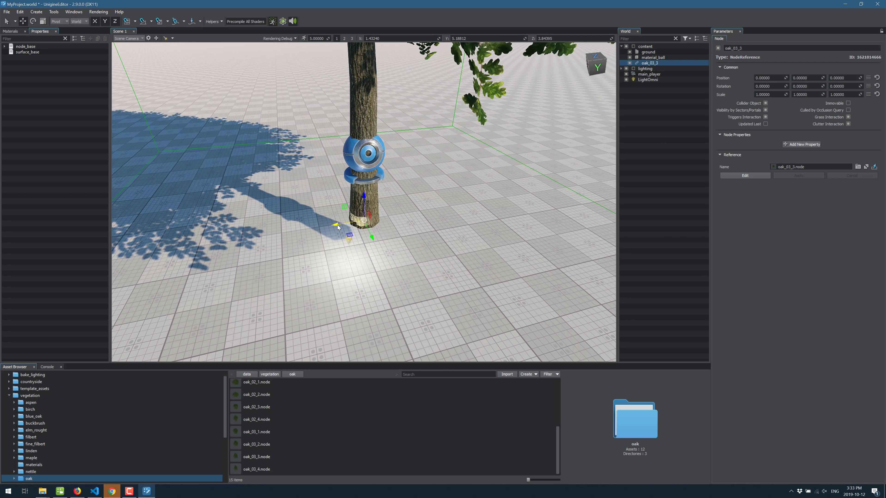
Shift oak_03_3 away from material_ball along the X axis to about -1.86.
left_click_drag(338, 227, 474, 151)
scroll(503, 192, "down", 5)
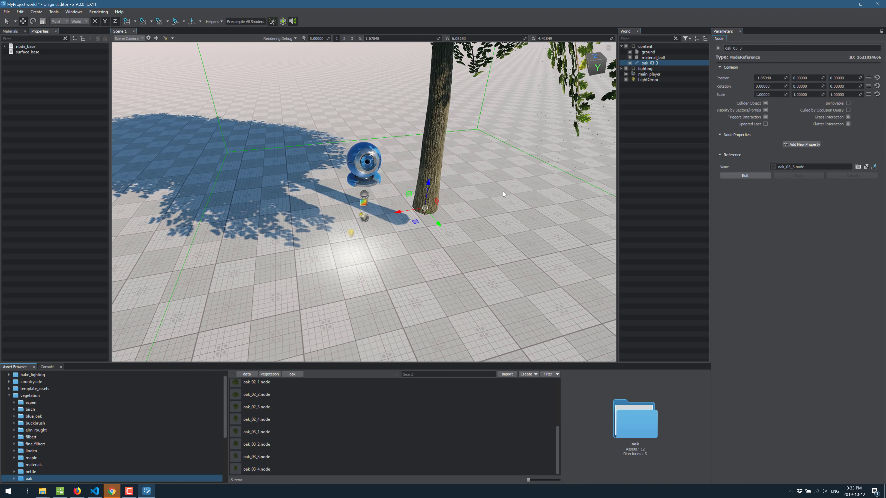
scroll(502, 192, "down", 1)
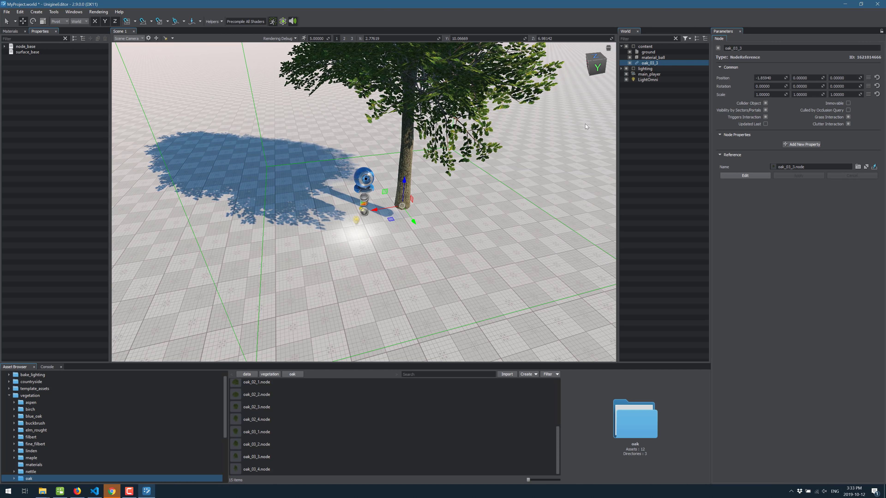
Create a logic Expression node at the oak's trunk, nest it under content and make oak_03_3 its child.
left_click(646, 48)
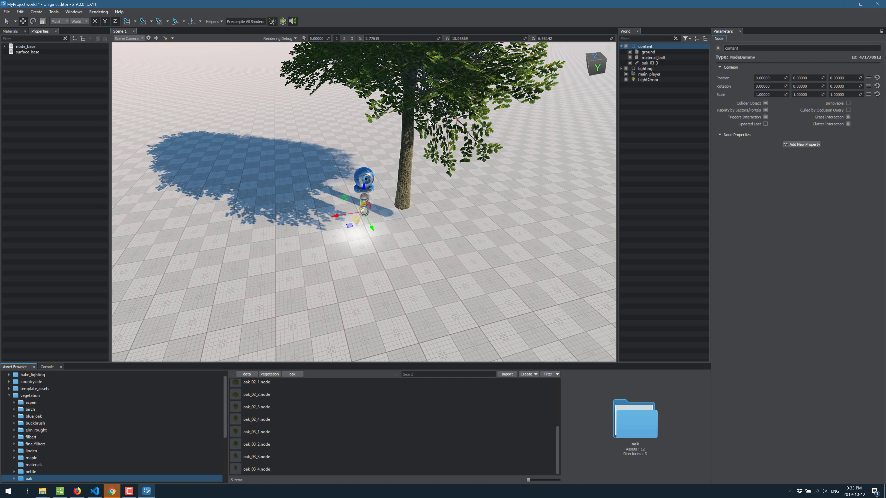
left_click(37, 13)
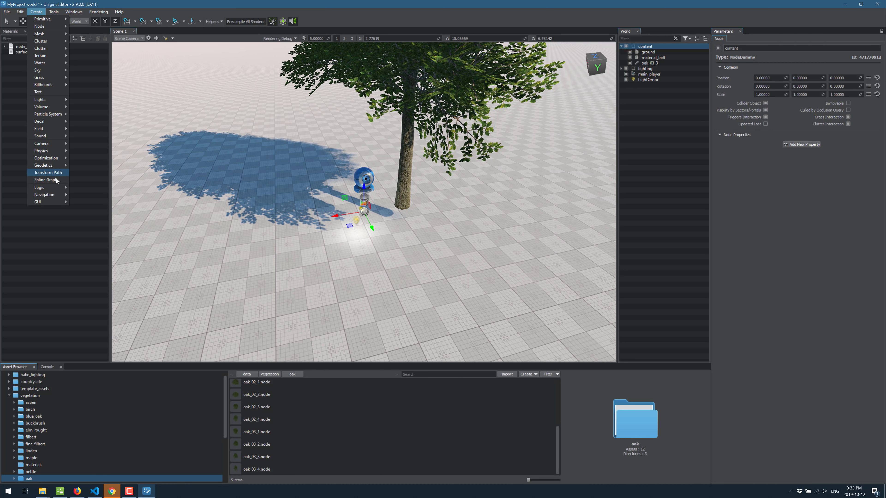
mouse_move(47, 191)
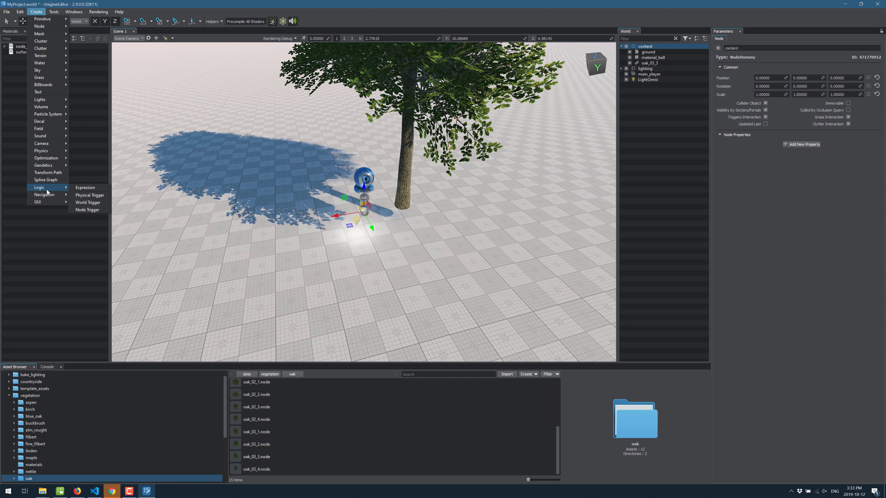
left_click(87, 189)
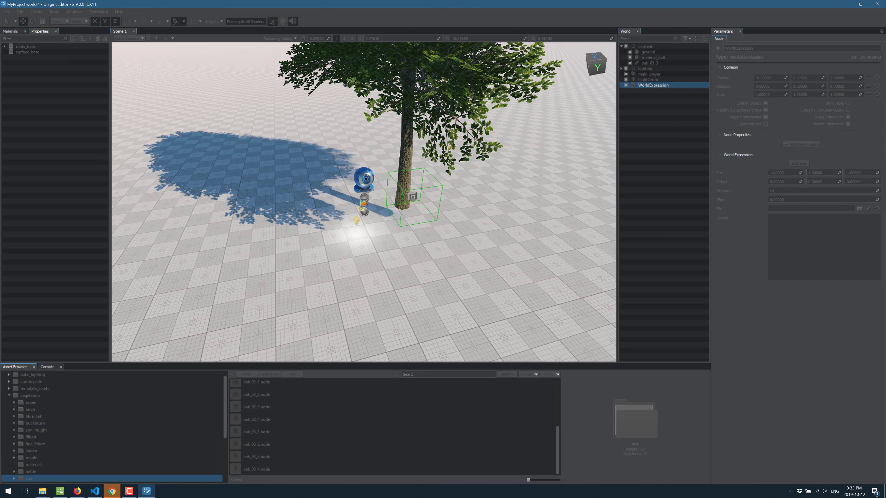
left_click(398, 185)
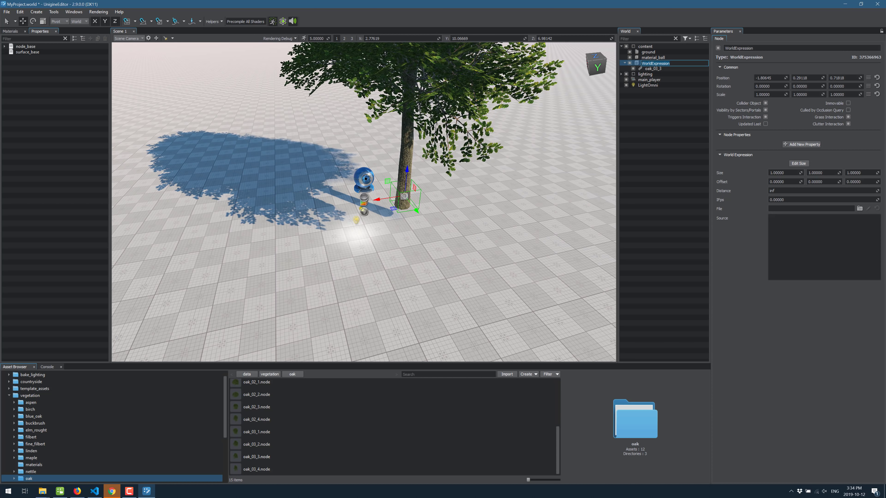
Enter WorldExpression source code that rotates its transform about Z with rotateZ(angle), where angle is ifps * 90.0f.
key("alt+Tab")
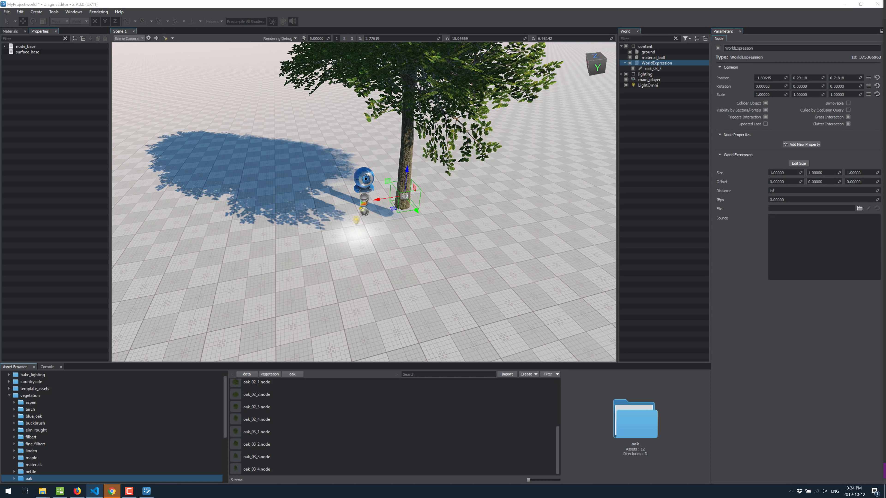
left_click(798, 222)
type("{ \tNode worldExpression = getNode(); \tfloat ifps = engine.game.getIFps(); \tfloat angle = ifps * 90.0f; \tmat4 transform = worldExpression.getTransform() * rotateZ(angle); \tworldExpression.setTransform(transform); }")
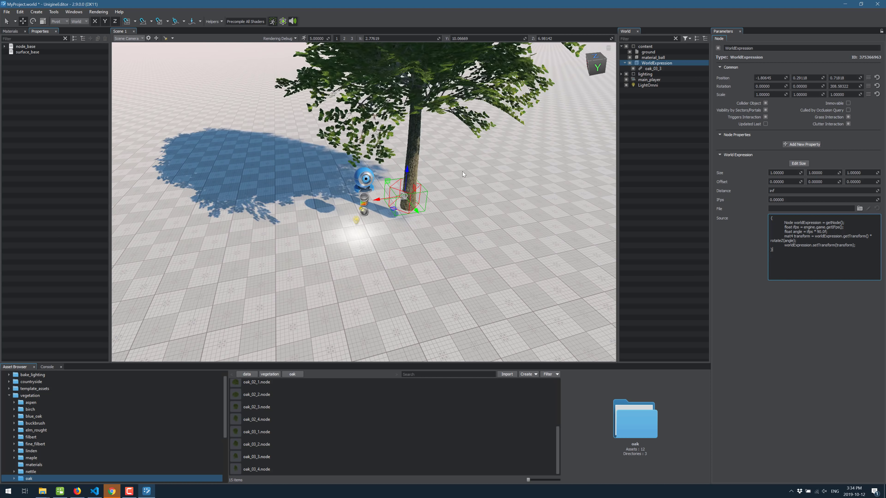
Save the world with physics simulation enabled, then toggle the scene animation until the oak's rotation is stopped.
left_click(283, 21)
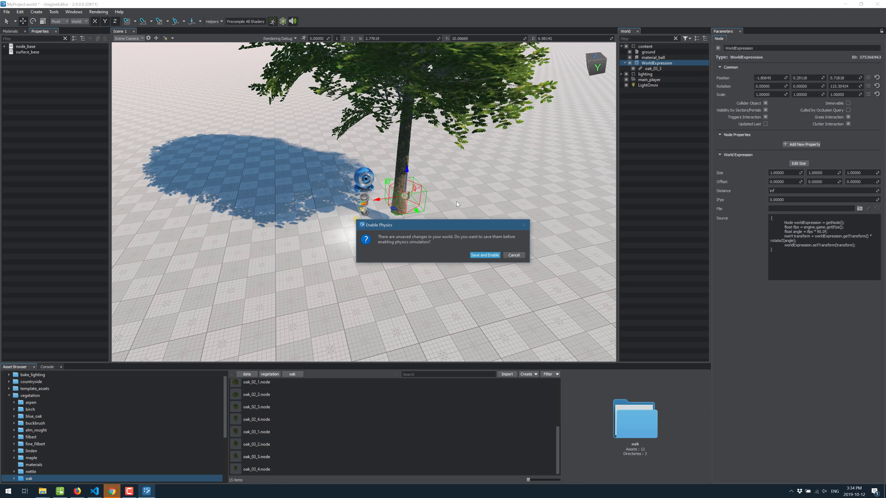
left_click(484, 255)
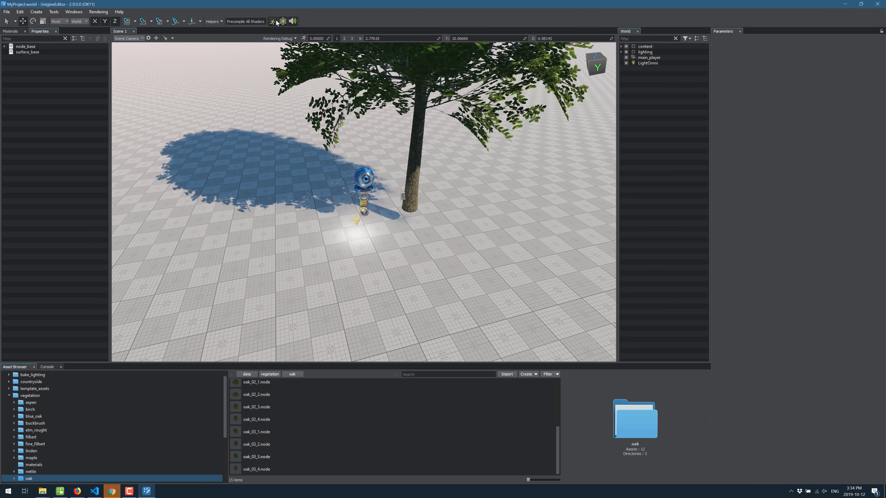
left_click(273, 20)
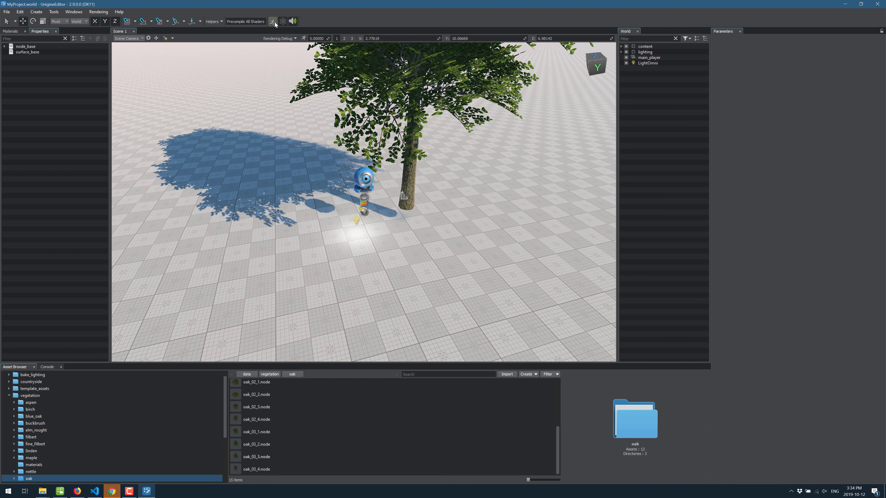
left_click(273, 21)
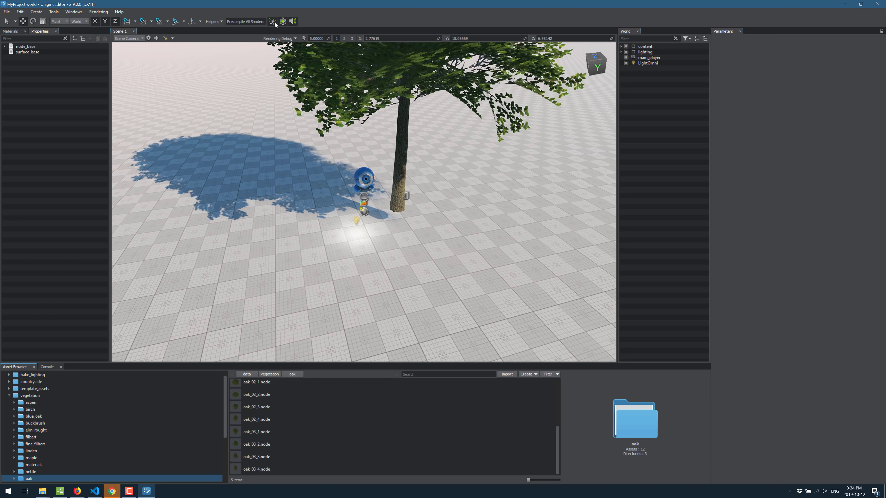
left_click(274, 22)
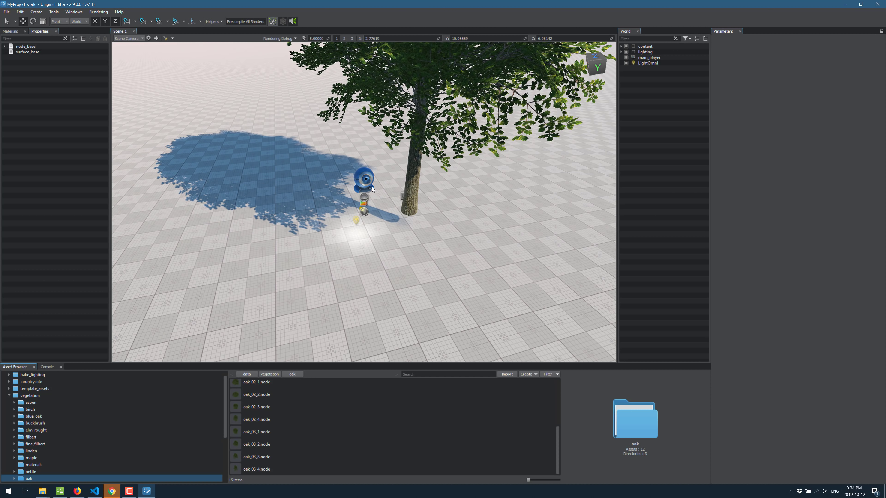
Expand content and WorldExpression to examine the expression node, its oak child and the operations available for it.
left_click(640, 48)
left_click(635, 64)
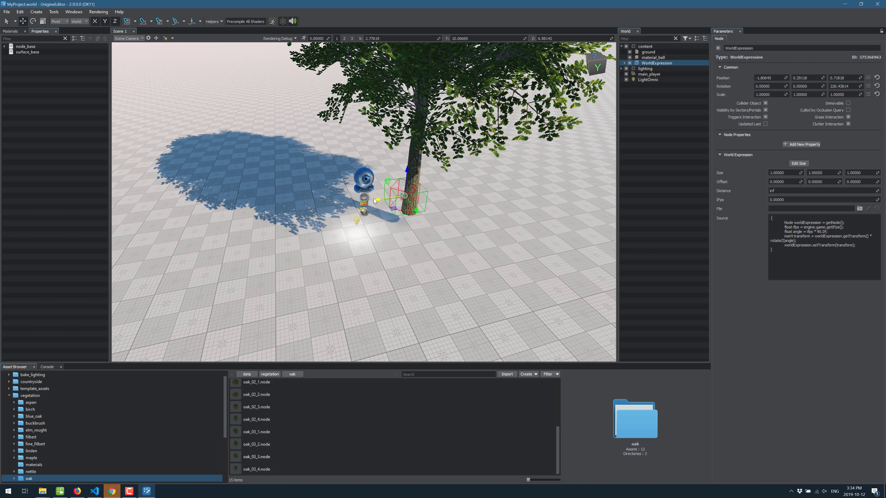
left_click(370, 202)
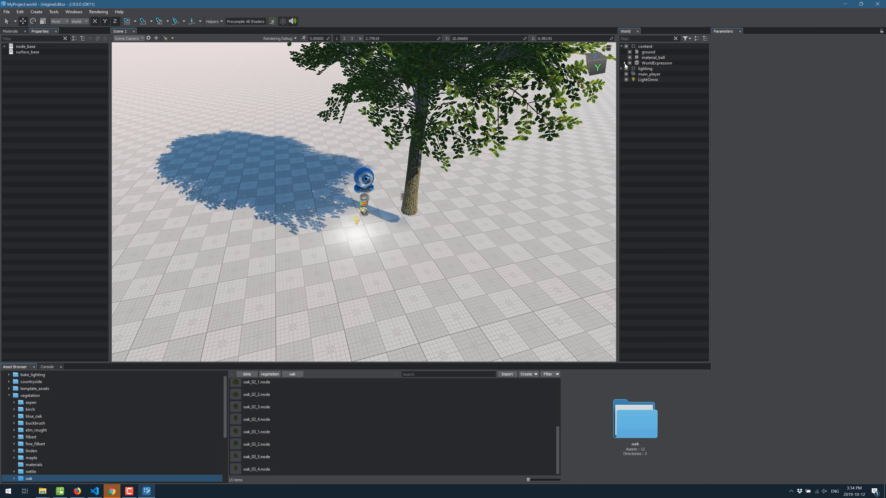
left_click(648, 66)
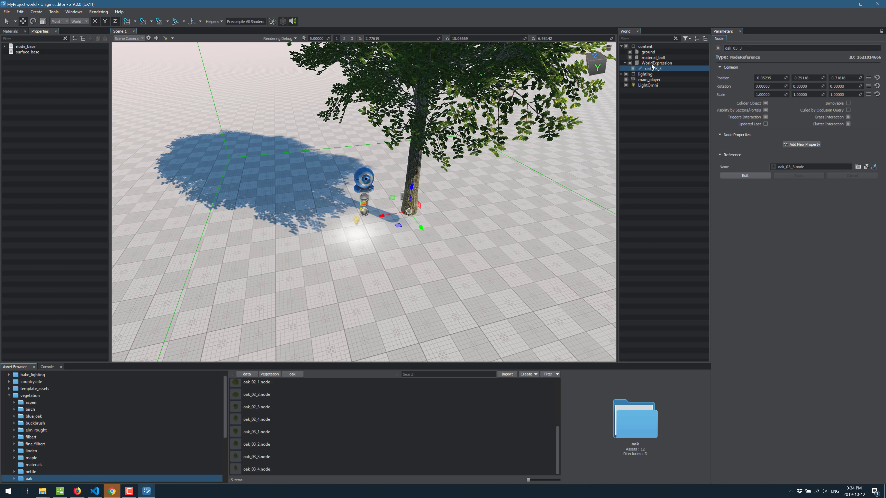
right_click(652, 66)
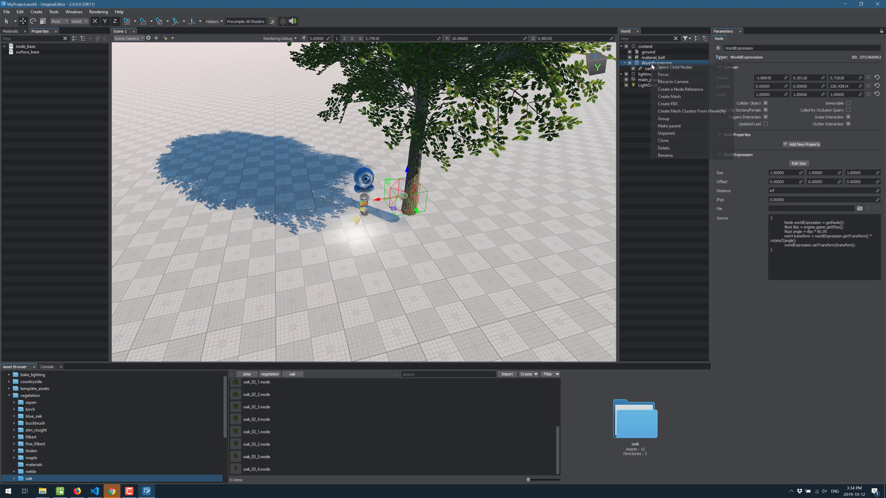
left_click(723, 282)
Place fire2.node from the vfx nodes folder on the ground in the oak's shadow and play the scene's animation.
left_click(244, 420)
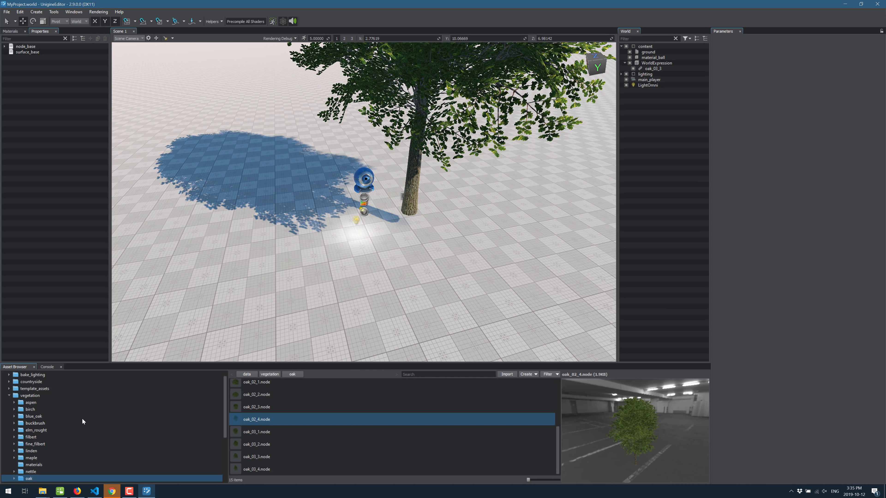
scroll(82, 416, "down", 4)
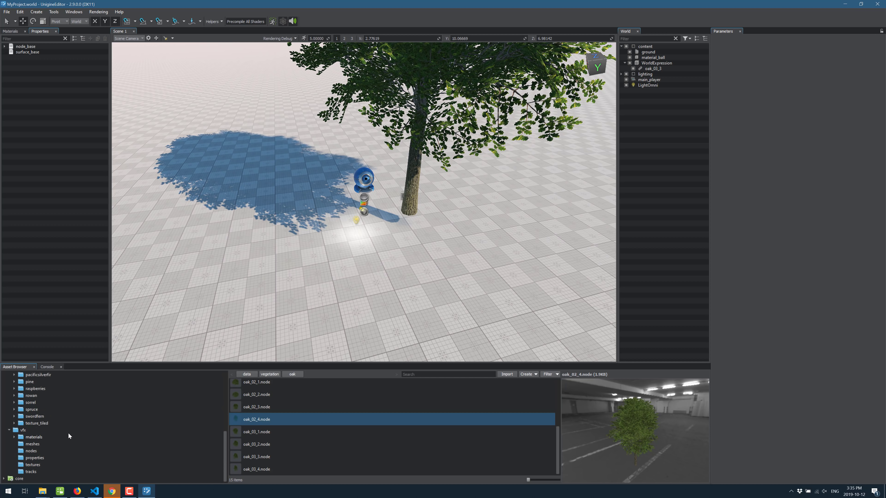
left_click(28, 451)
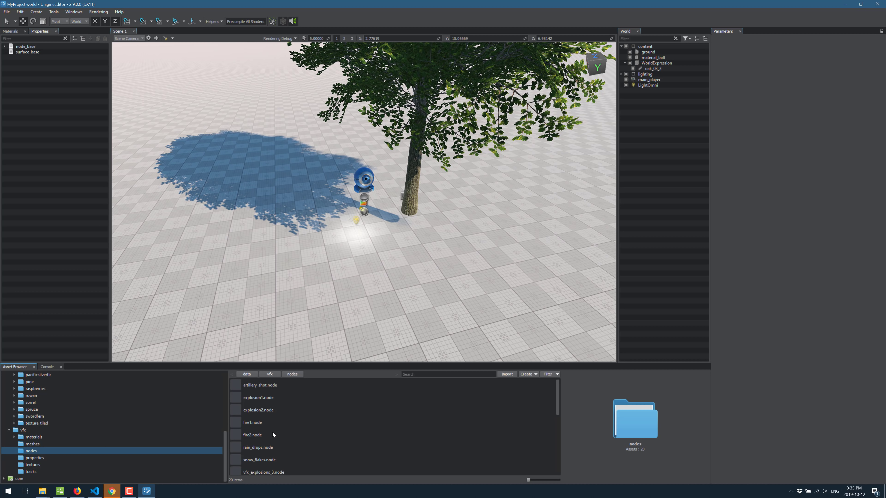
scroll(279, 427, "down", 2)
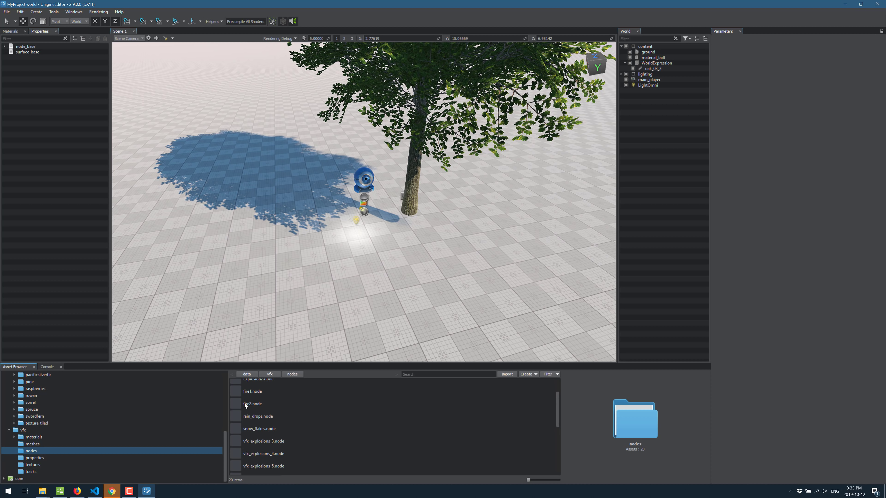
left_click_drag(245, 403, 264, 211)
scroll(349, 240, "down", 2)
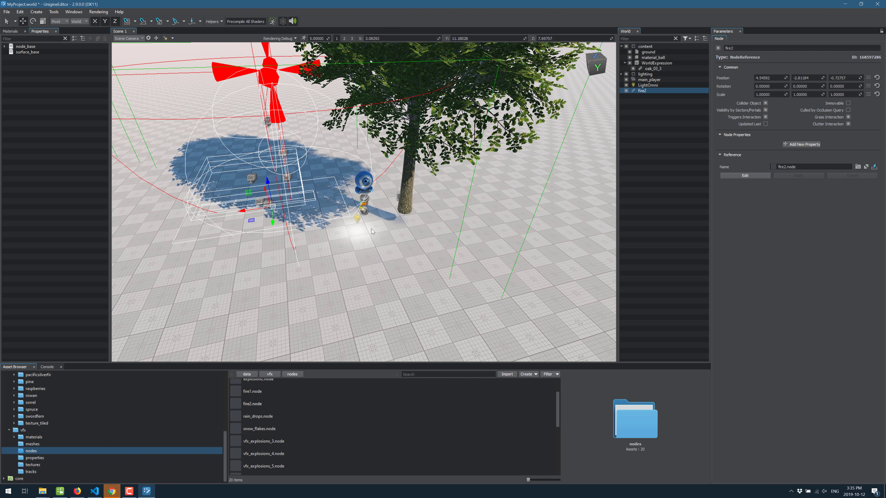
left_click(272, 22)
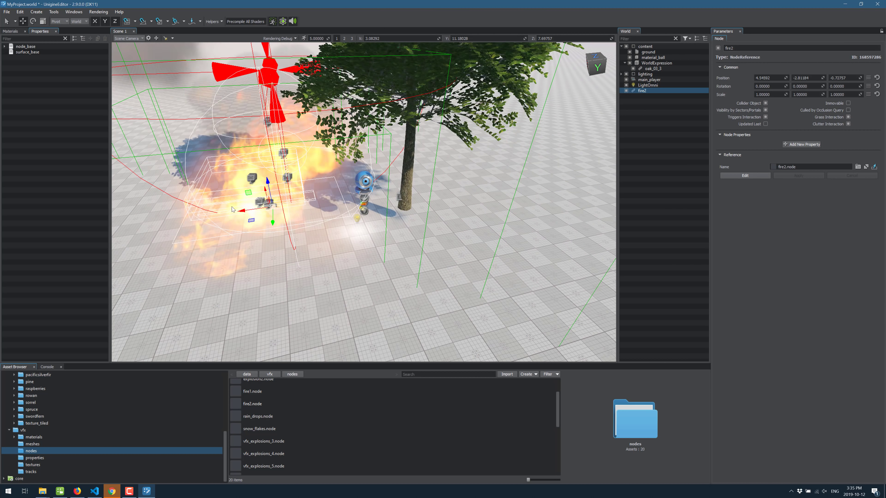
Place water_explosion.node from the vfx nodes folder on the open ground on the other side of the oak.
scroll(286, 423, "down", 3)
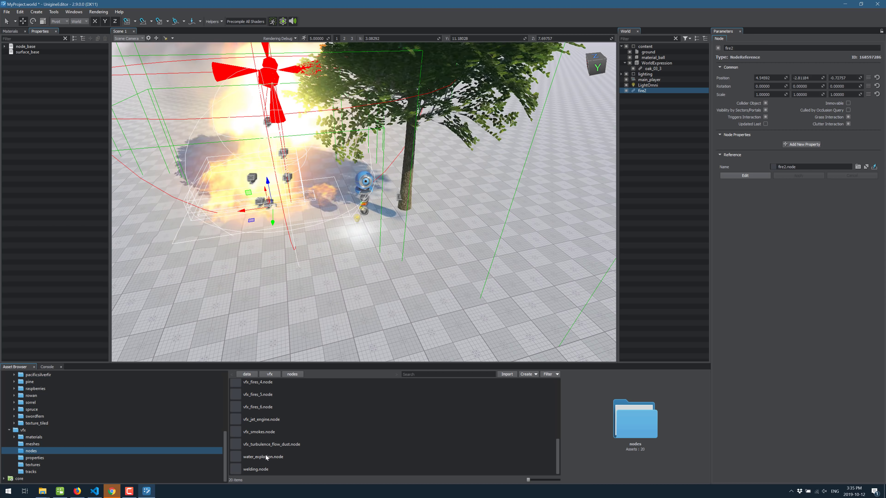
left_click_drag(263, 457, 512, 240)
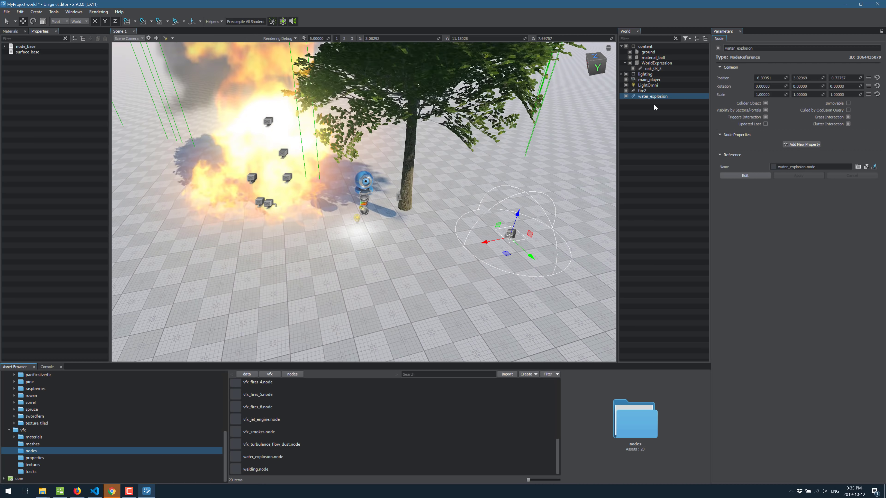
Open the fire2 node reference for editing and expand its fire hierarchy to examine the particle parameters of fire_high_smoke.
left_click(628, 92)
right_click(642, 92)
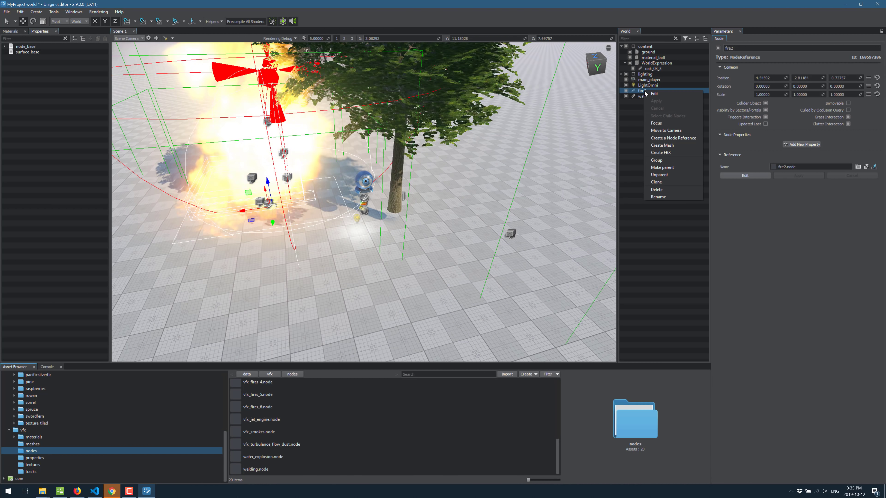
left_click(648, 97)
left_click(625, 96)
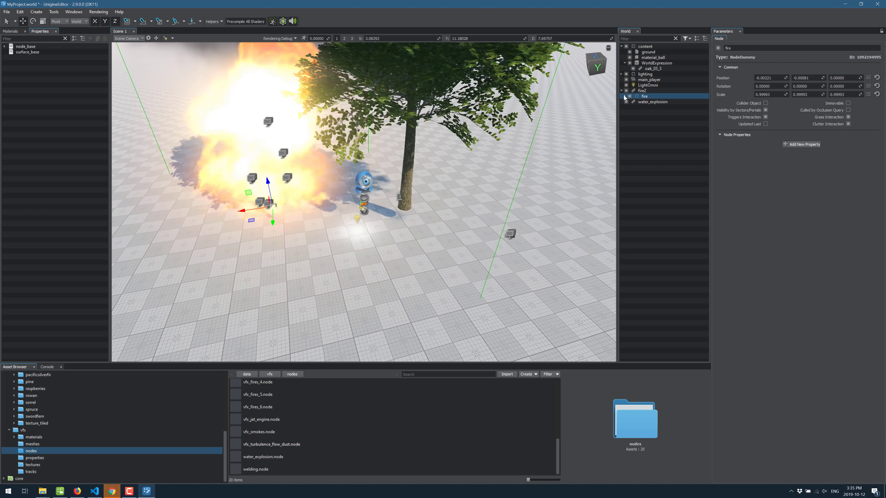
left_click(628, 101)
left_click(628, 118)
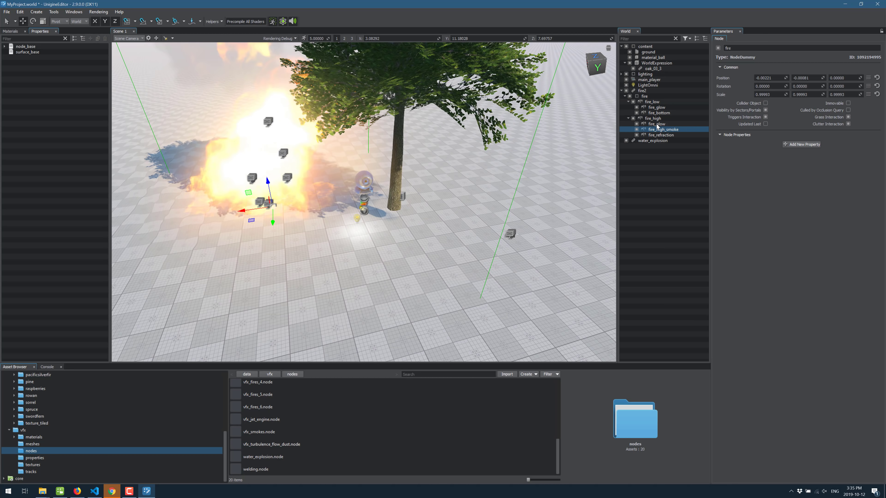
left_click(658, 129)
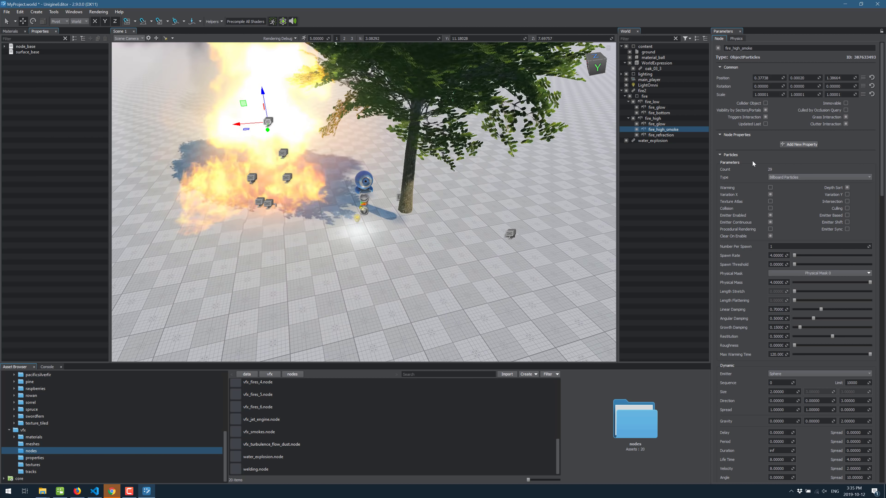
scroll(770, 356, "down", 5)
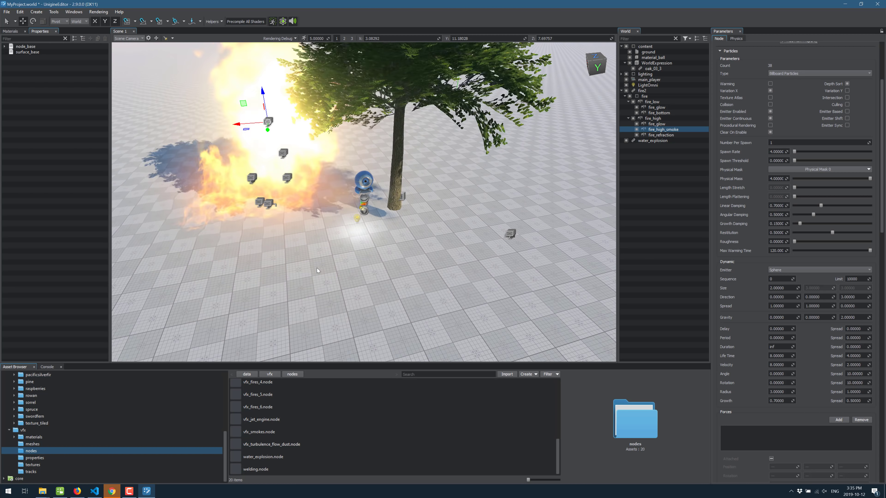
Add a new node property to material_ball and assign it refresh_time from node_base.
left_click(5, 46)
left_click(21, 51)
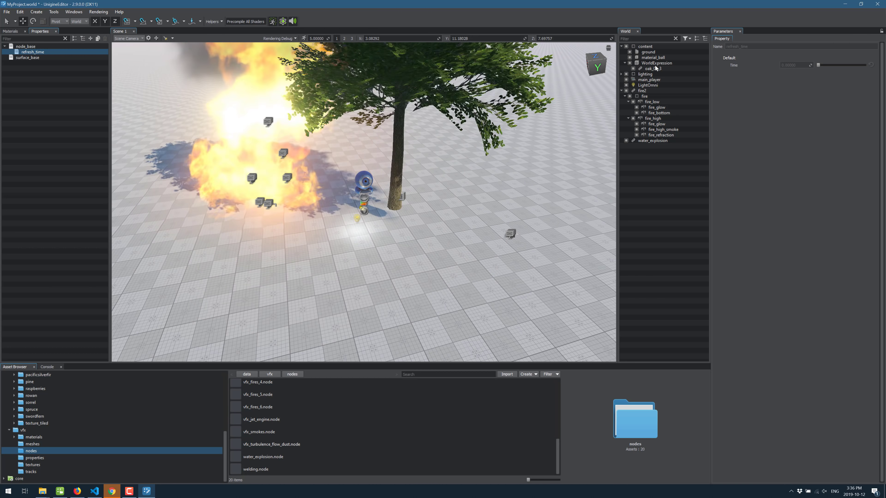
left_click(652, 58)
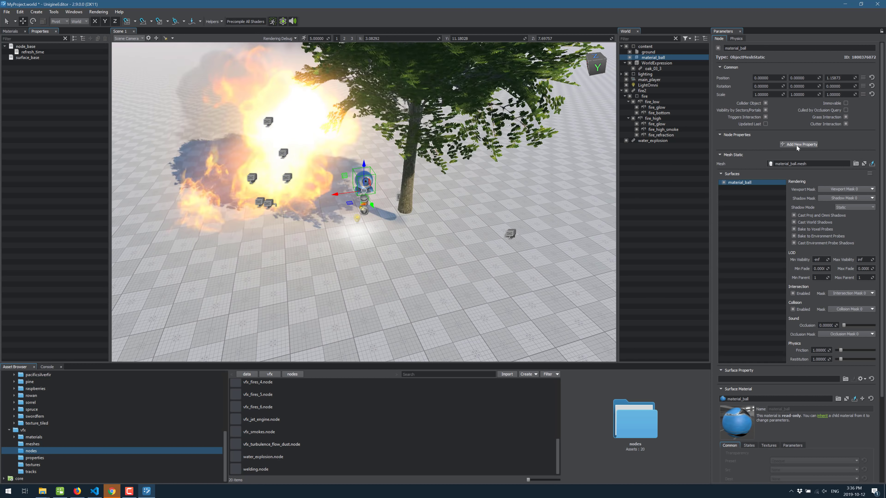
left_click(799, 144)
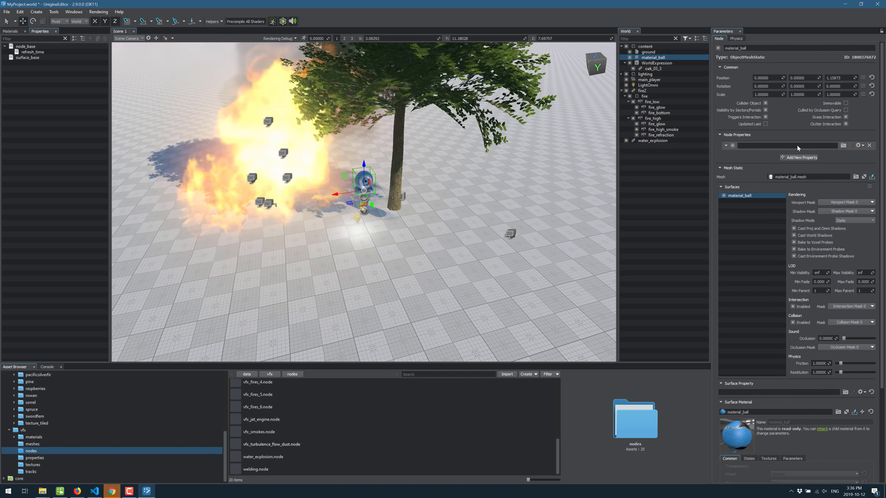
left_click_drag(39, 54, 798, 146)
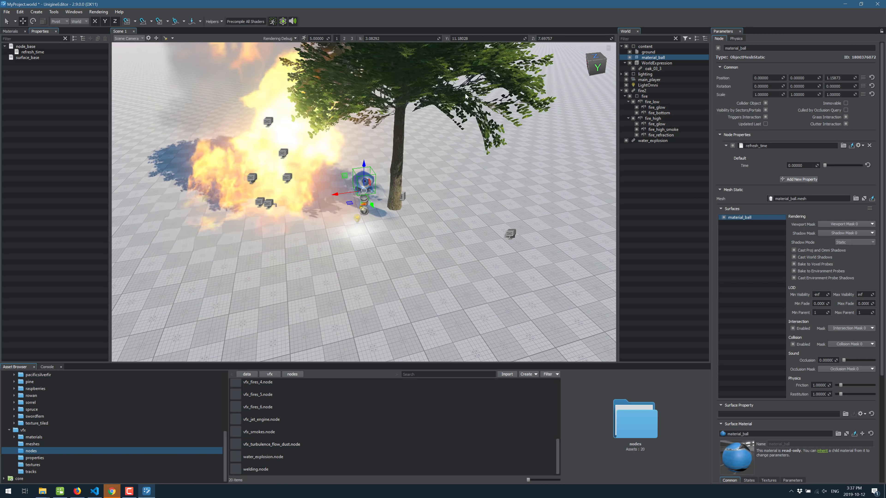
Switch to Firefox and view the UNIGINE engine product page full screen, reading through its feature list and capability tiles.
left_click(77, 491)
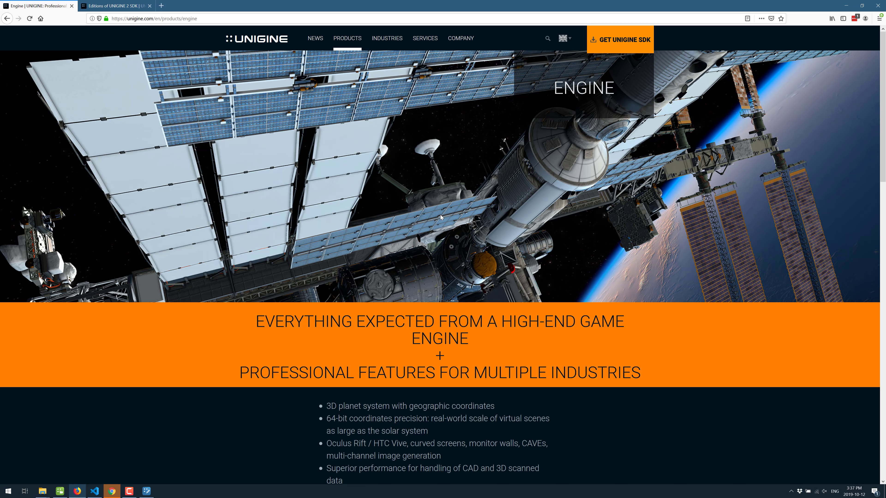
key("F11")
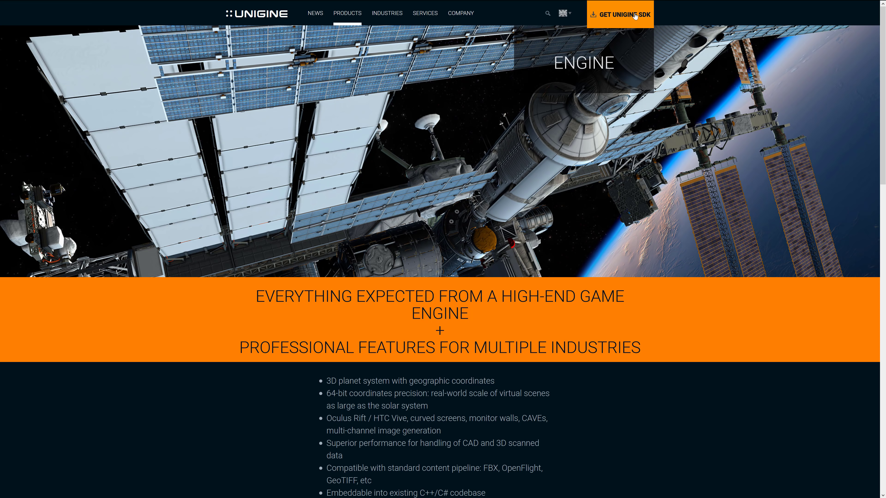
scroll(631, 170, "down", 3)
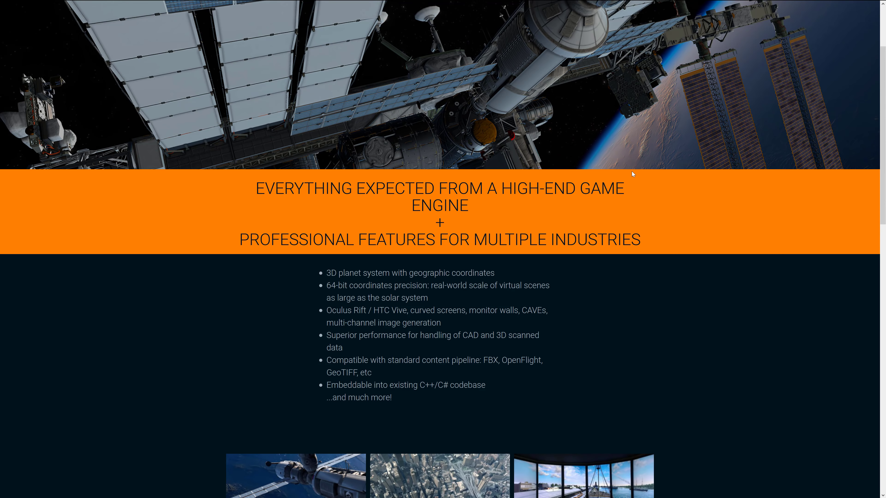
scroll(632, 171, "up", 1)
scroll(548, 321, "down", 7)
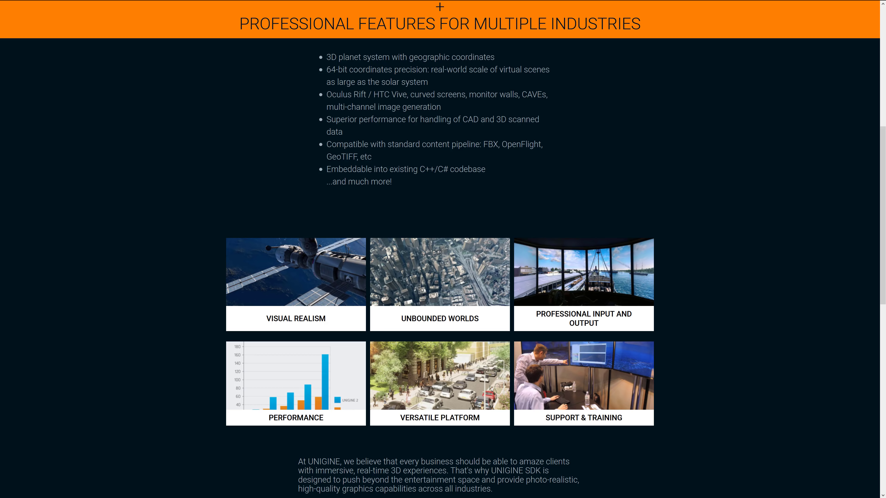
scroll(654, 211, "up", 1)
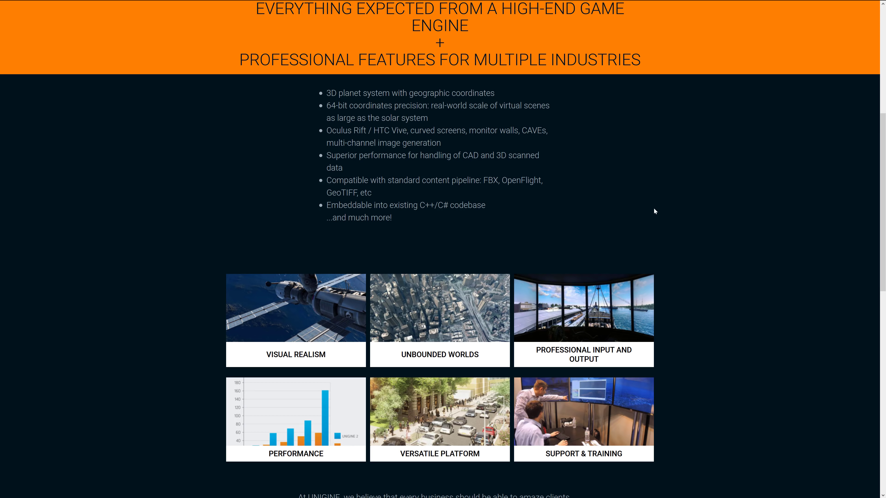